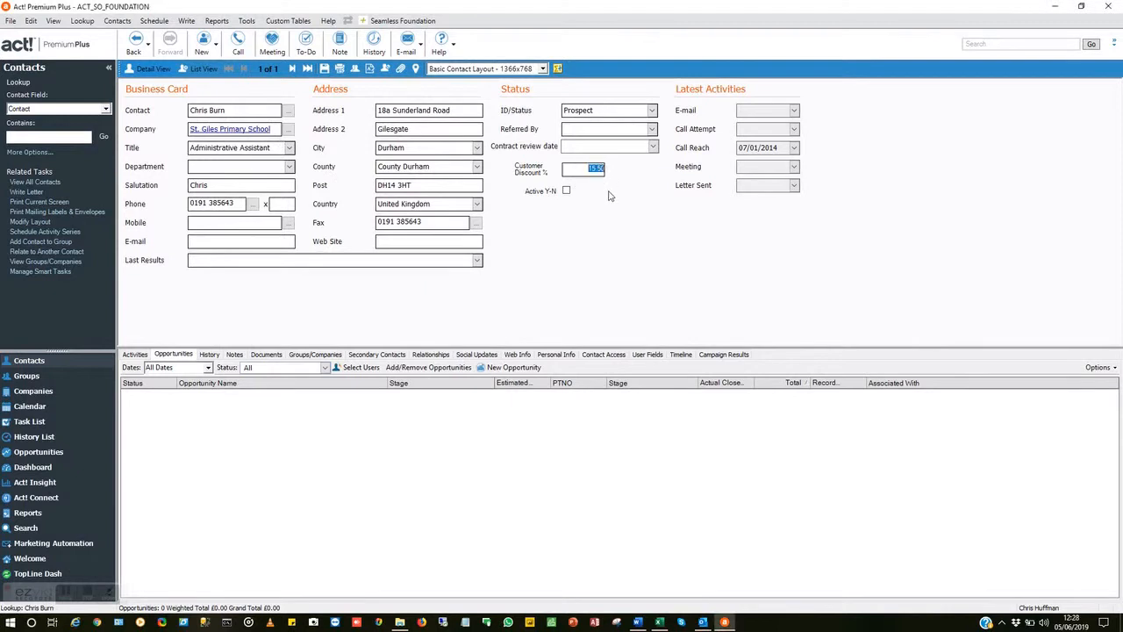
# Create and save an opportunity for this contact named "New Classroom Furniture" at the Presentation stage.
pyautogui.click(497, 370)
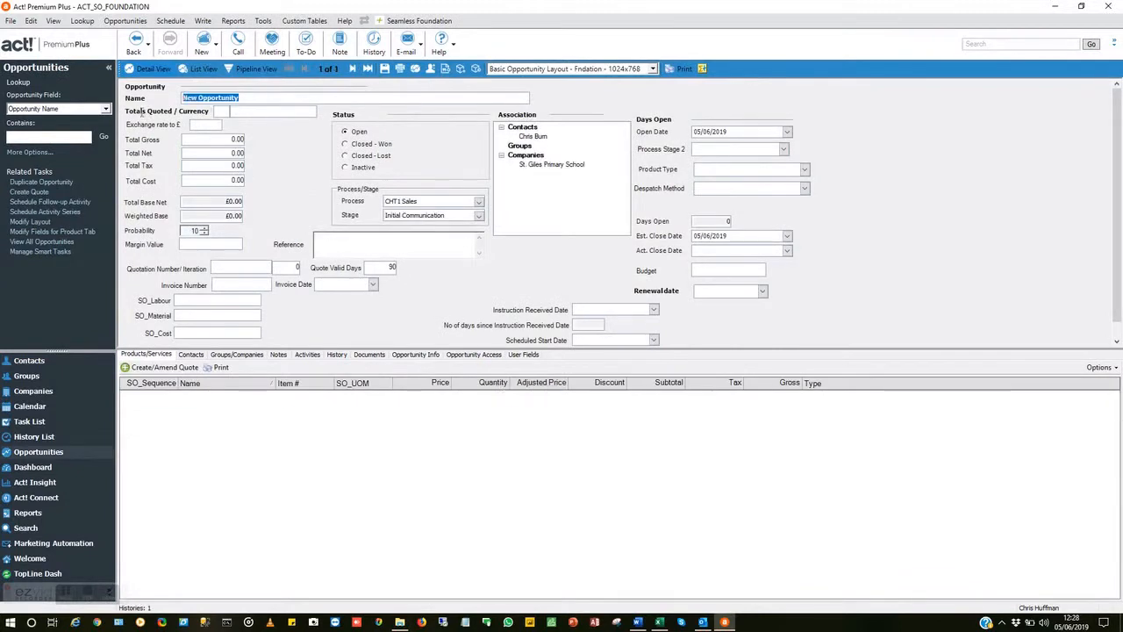
pyautogui.write('New Classroom Furniture')
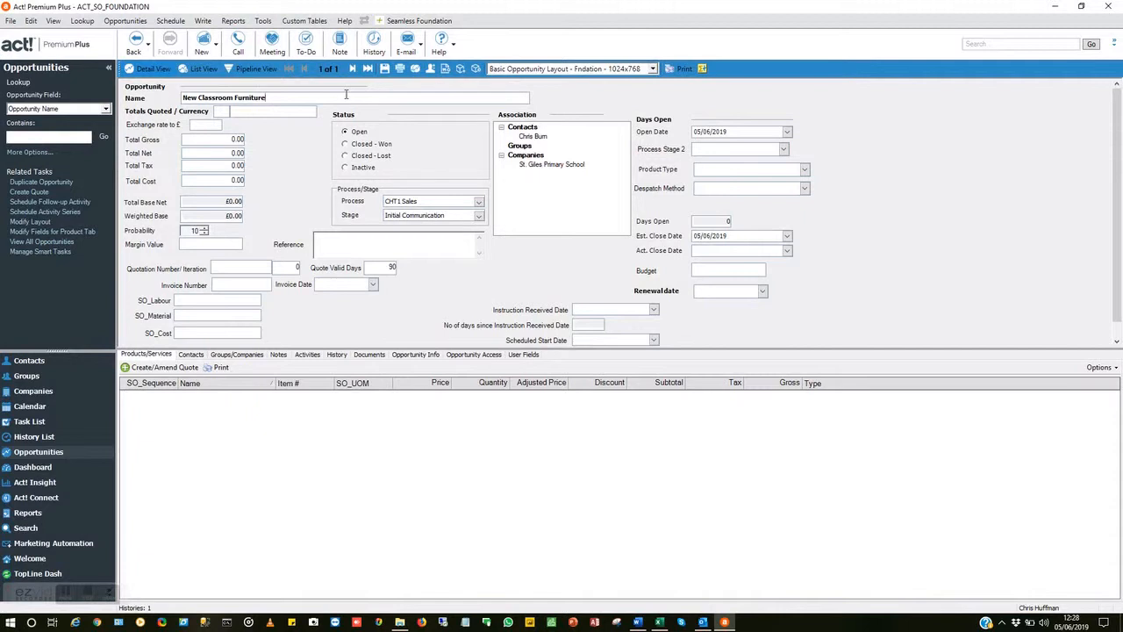
pyautogui.click(479, 220)
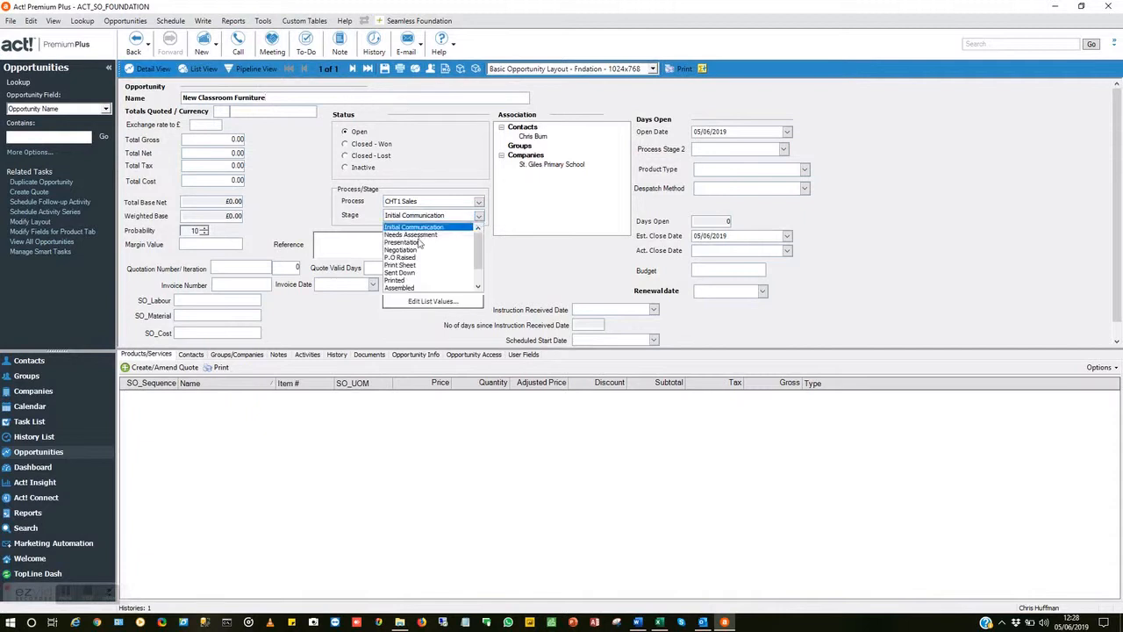
pyautogui.click(421, 241)
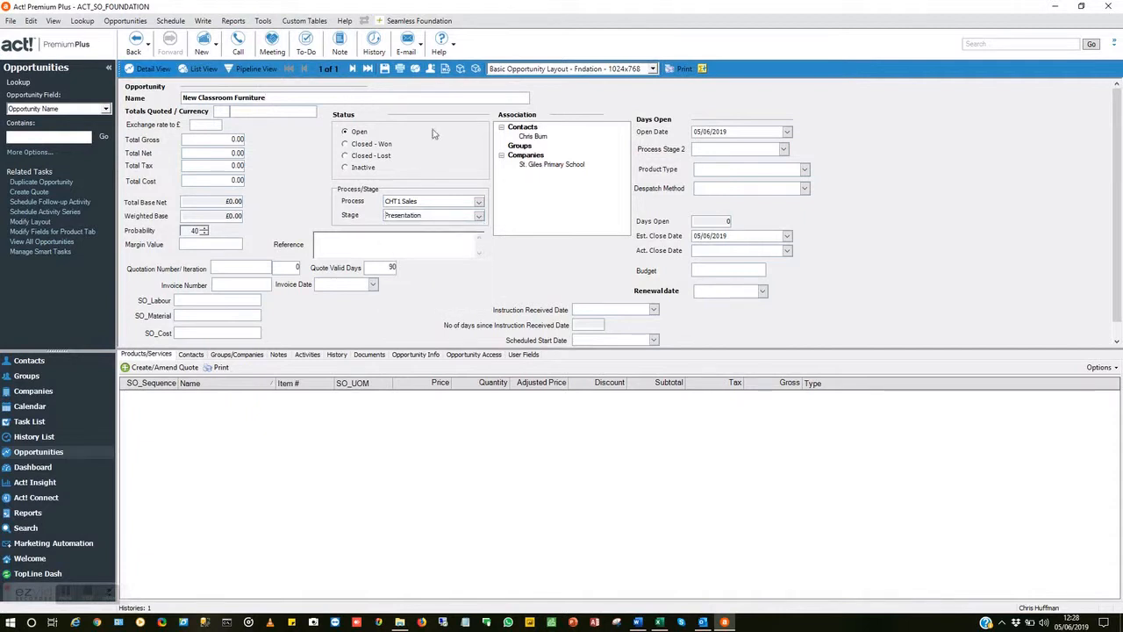
pyautogui.click(383, 69)
# Start a quote for the opportunity with reference "New Classroom Furniture" and the note "Addiotnal Notes here".
pyautogui.click(188, 367)
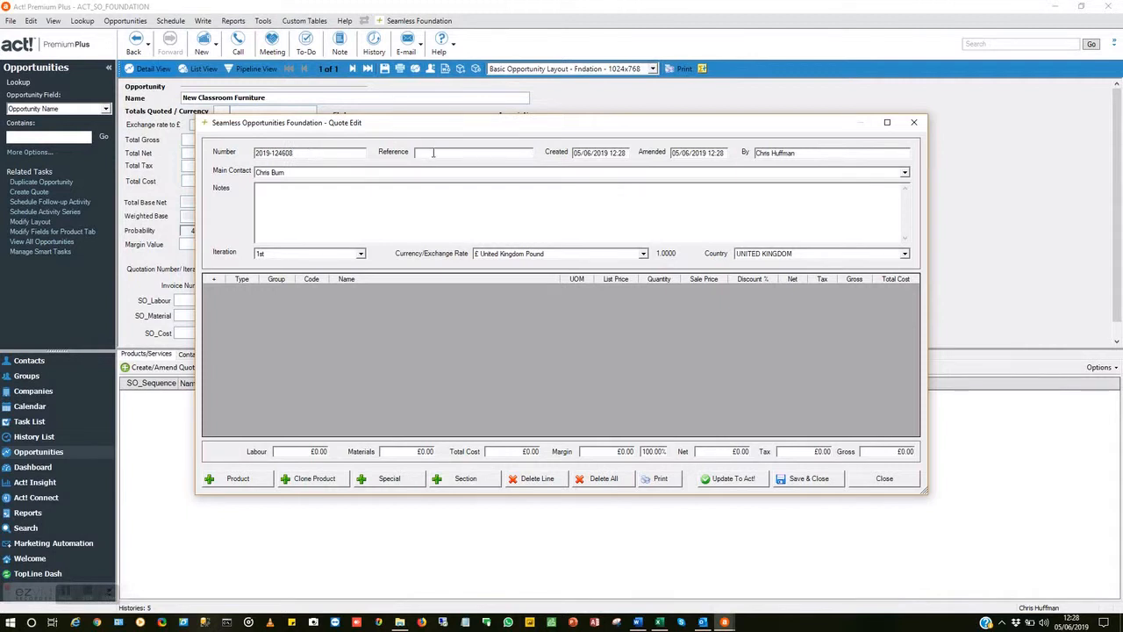
pyautogui.write('New Classroom Furniture')
pyautogui.click(432, 177)
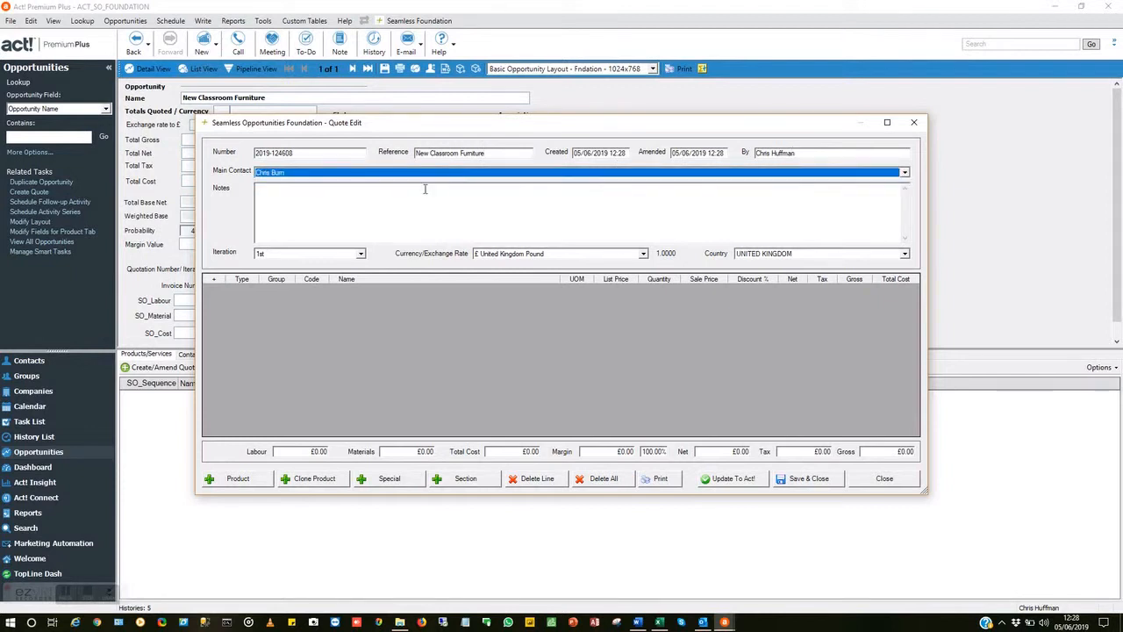
pyautogui.click(422, 194)
pyautogui.write('Addiotnal Notes here')
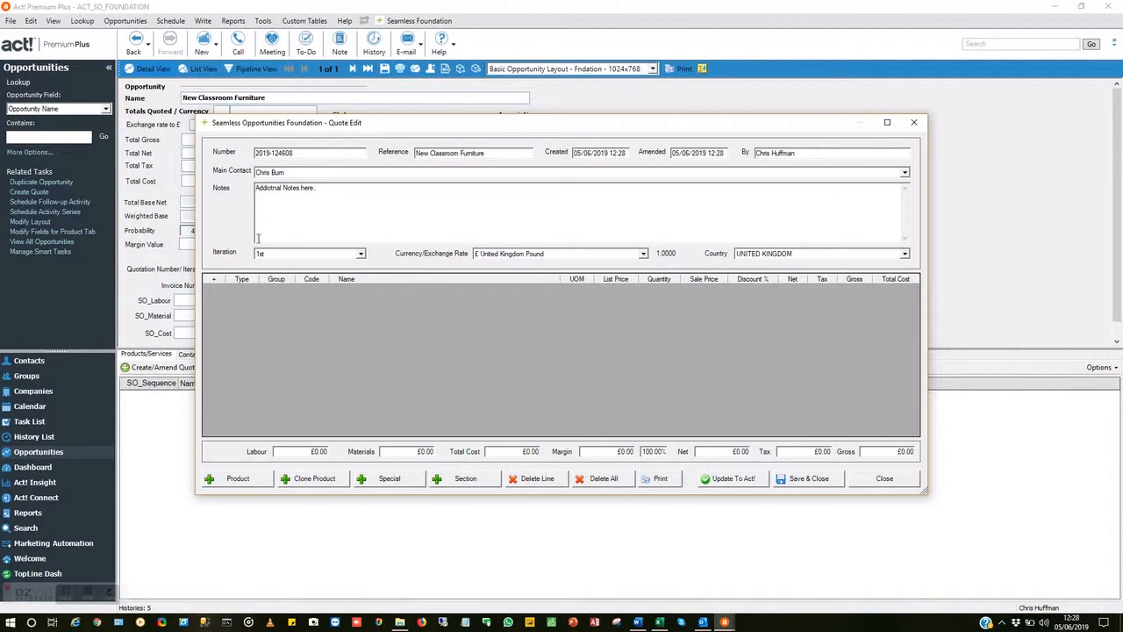
pyautogui.click(509, 255)
pyautogui.click(508, 255)
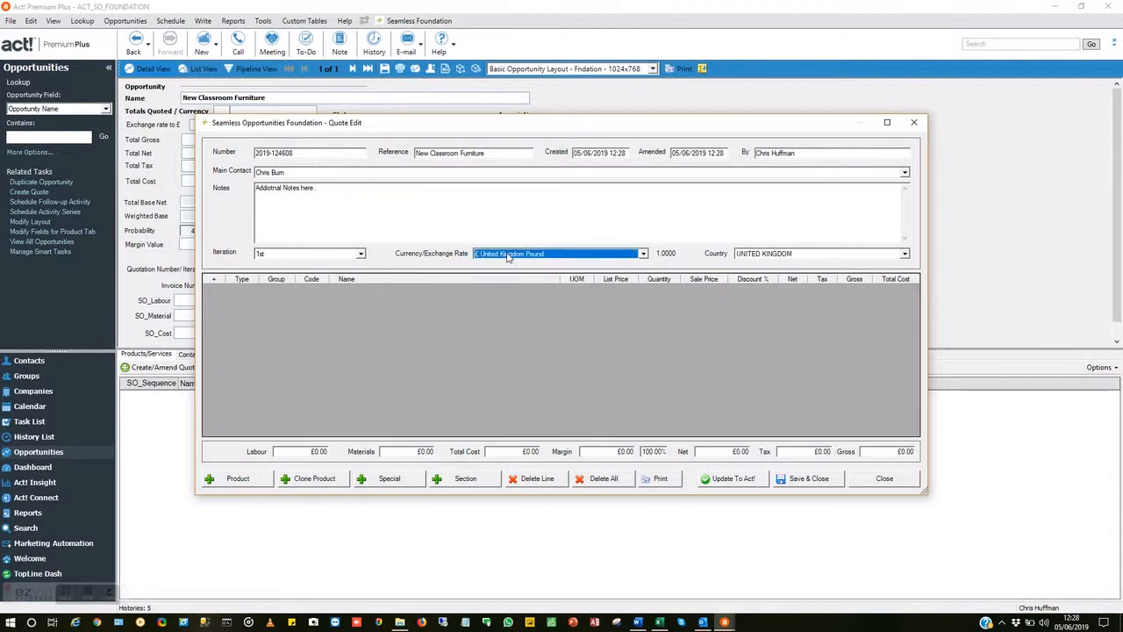
pyautogui.click(238, 479)
pyautogui.moveTo(510, 181); pyautogui.dragTo(510, 92)
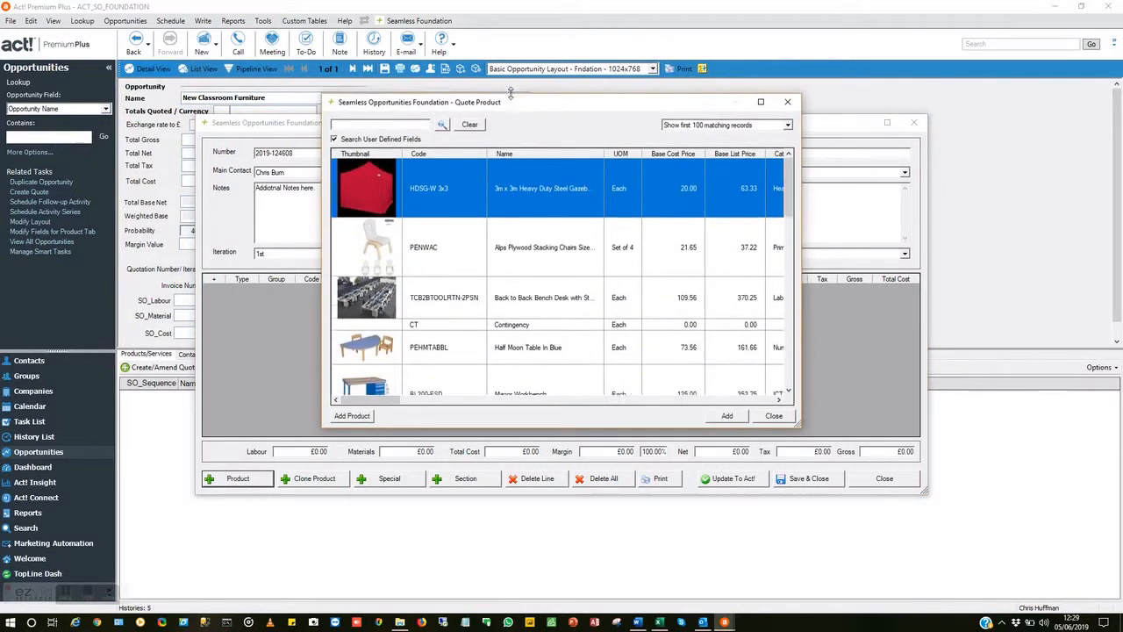
pyautogui.scroll(-3, 546, 283)
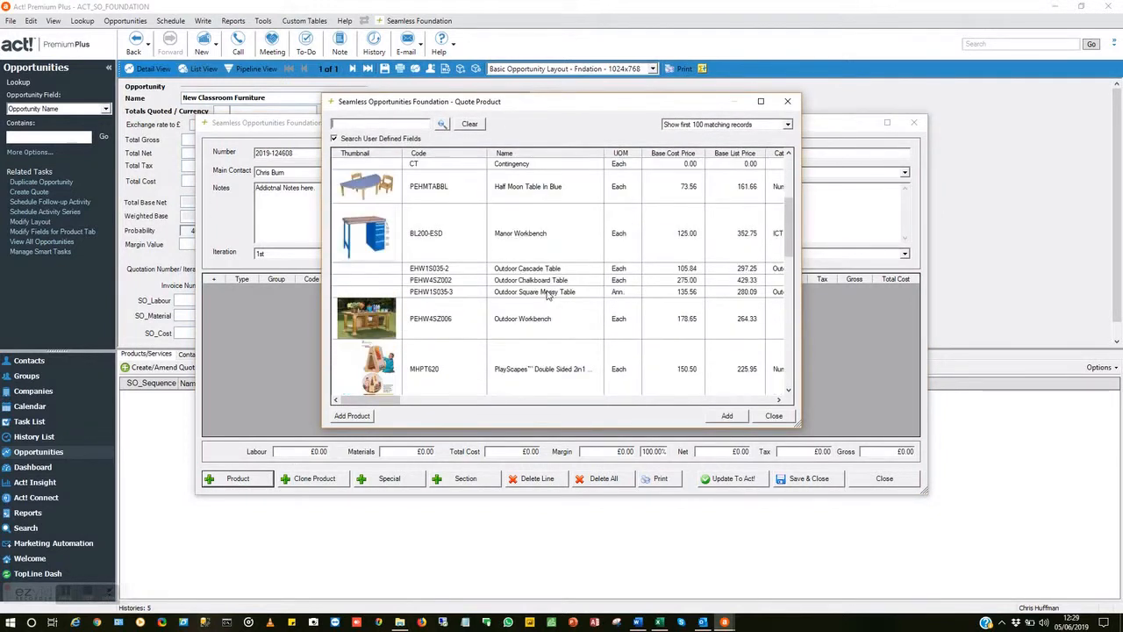
pyautogui.click(789, 103)
# Add a section named "Infant Classroom" to the quote as Section 1.
pyautogui.click(481, 484)
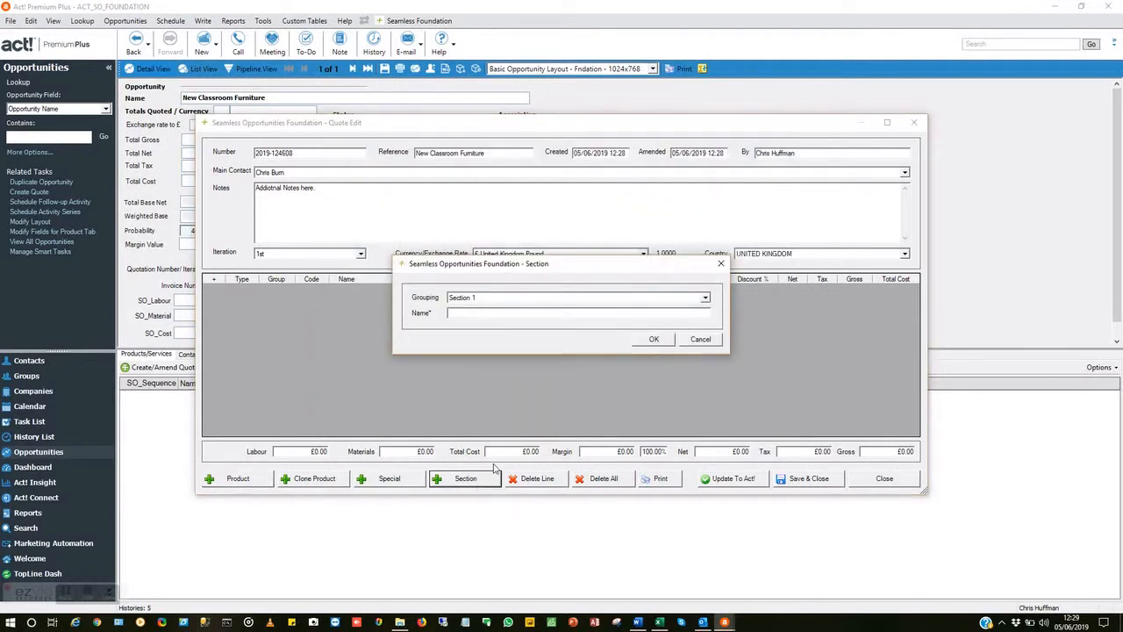
pyautogui.write('Infant Classroom')
pyautogui.click(669, 339)
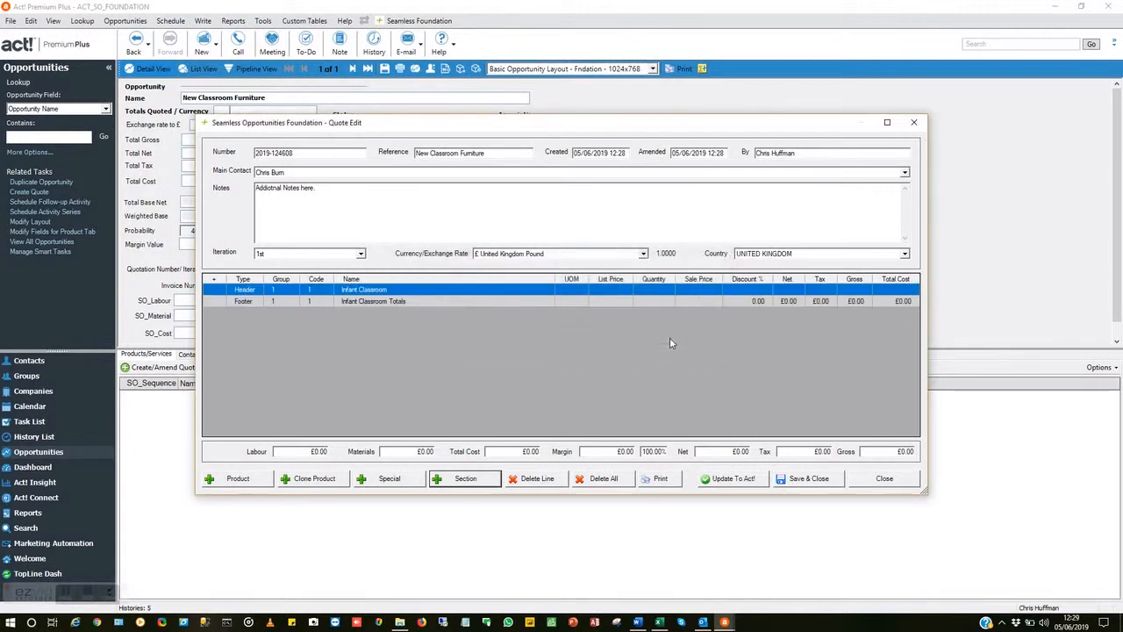
# Add the PlayScapes products MHPT620 (Double Sided 2in1 Easel) and MHPT624 (Double Sided Creative Unit) to the Infant Classroom section.
pyautogui.click(242, 479)
pyautogui.scroll(-5, 525, 343)
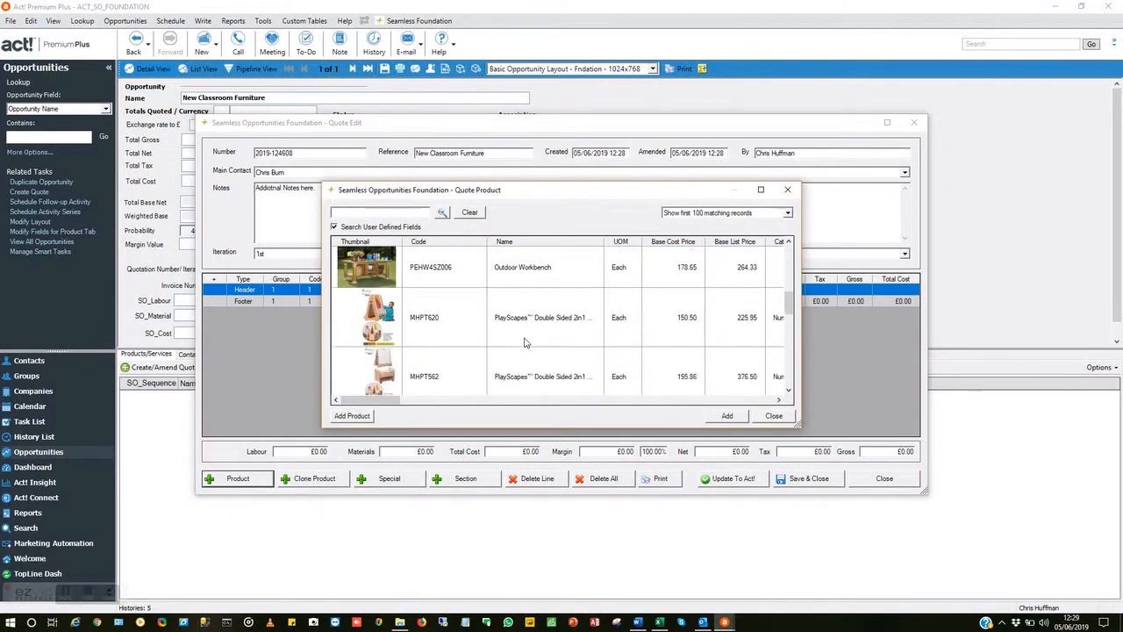
pyautogui.click(526, 333)
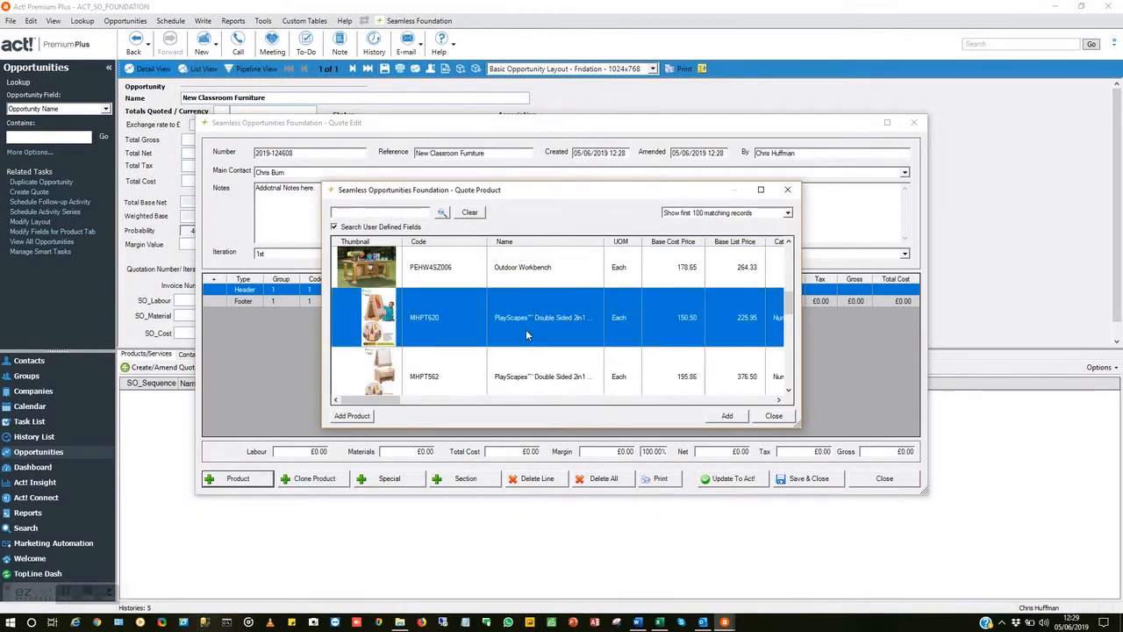
pyautogui.doubleClick(525, 329)
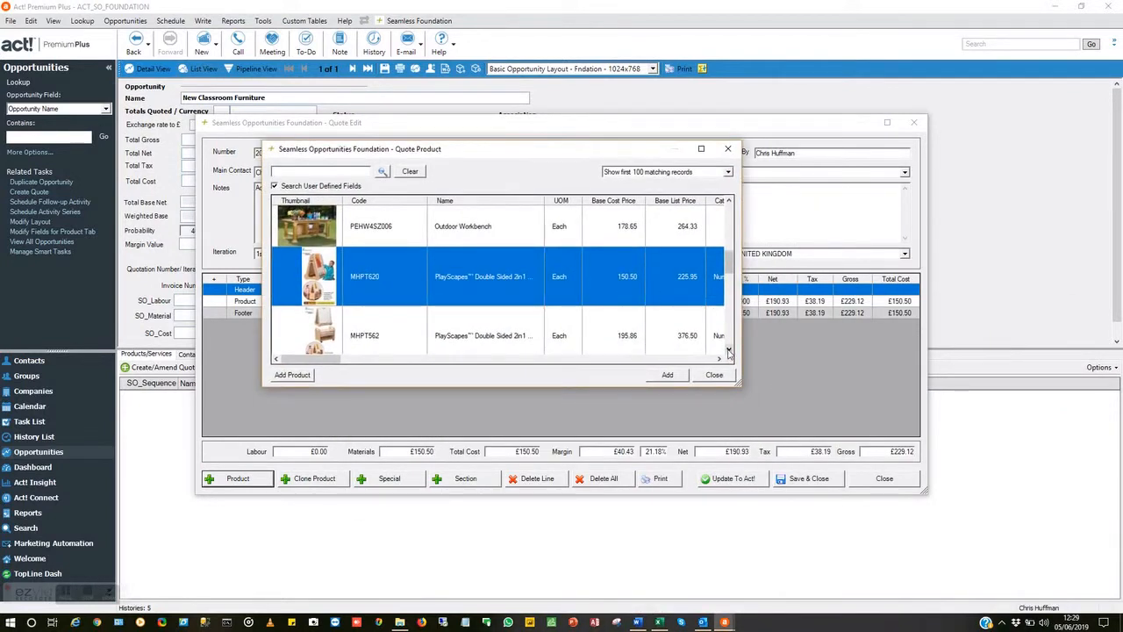
pyautogui.click(728, 352)
pyautogui.click(729, 351)
pyautogui.doubleClick(387, 294)
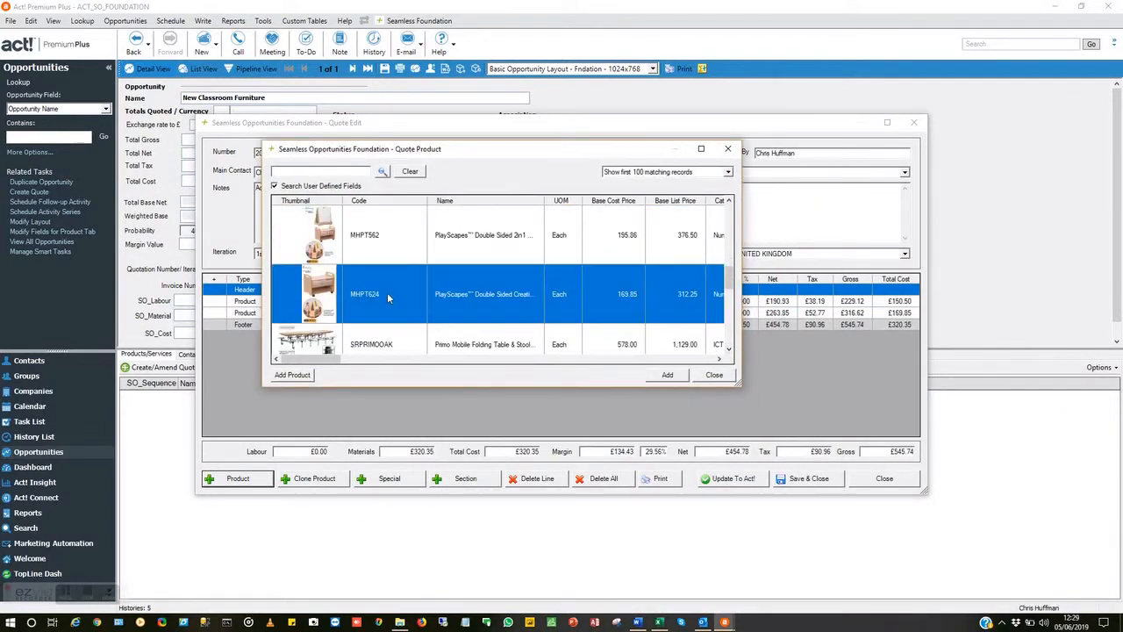
pyautogui.click(723, 377)
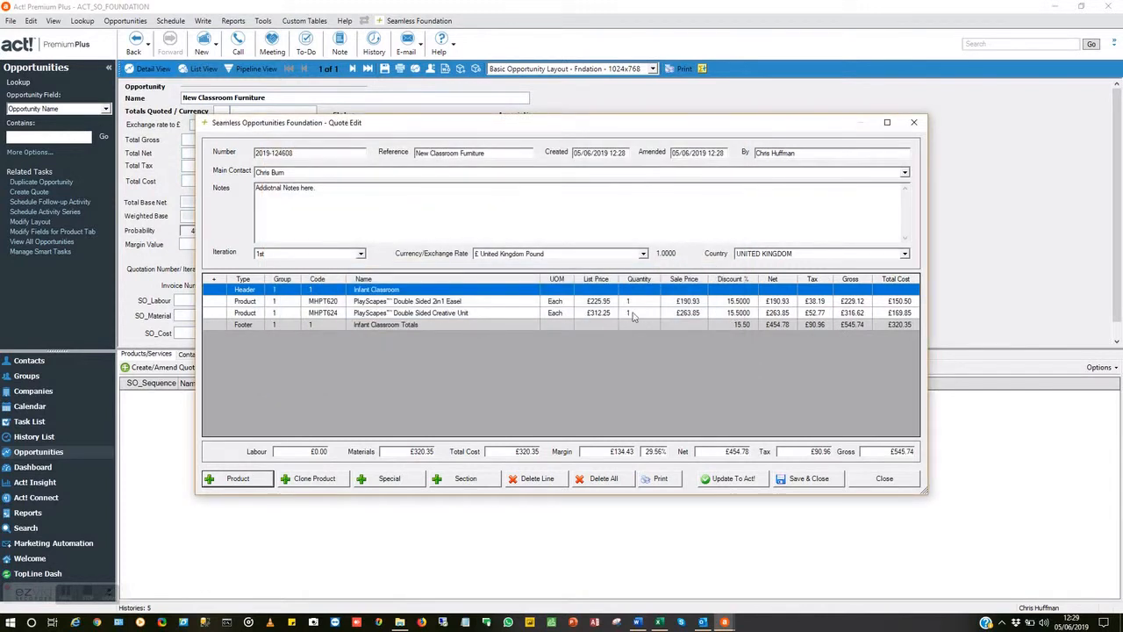
# Set the quantity to 5 on both the 2in1 Easel and the Creative Unit lines.
pyautogui.click(652, 303)
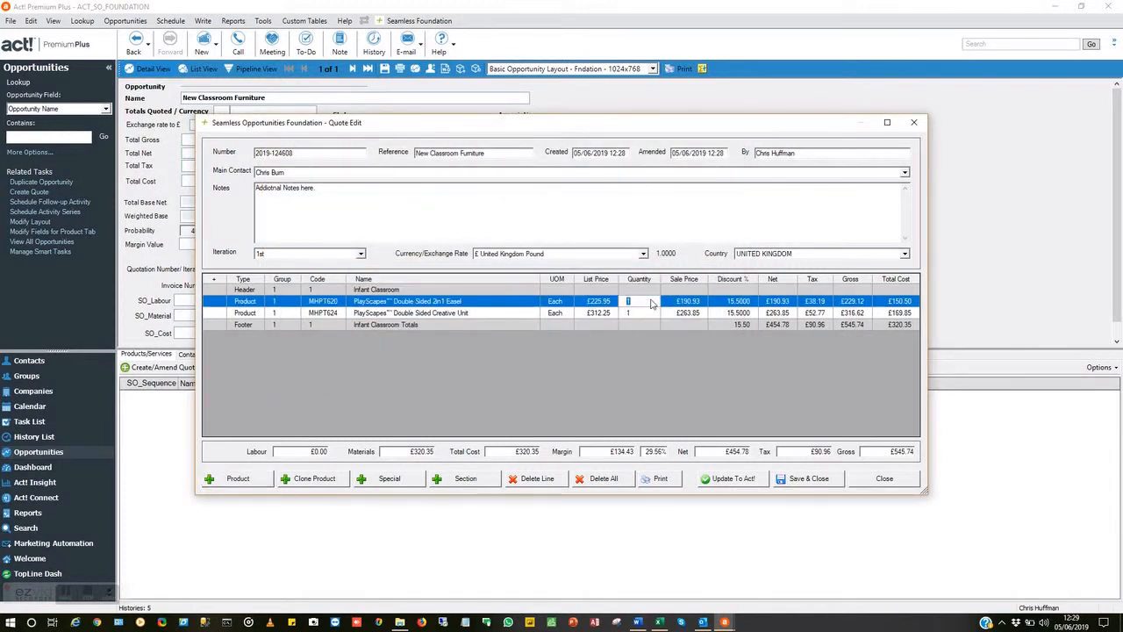
pyautogui.write('5')
pyautogui.press('Return')
pyautogui.write('5')
pyautogui.press('Return')
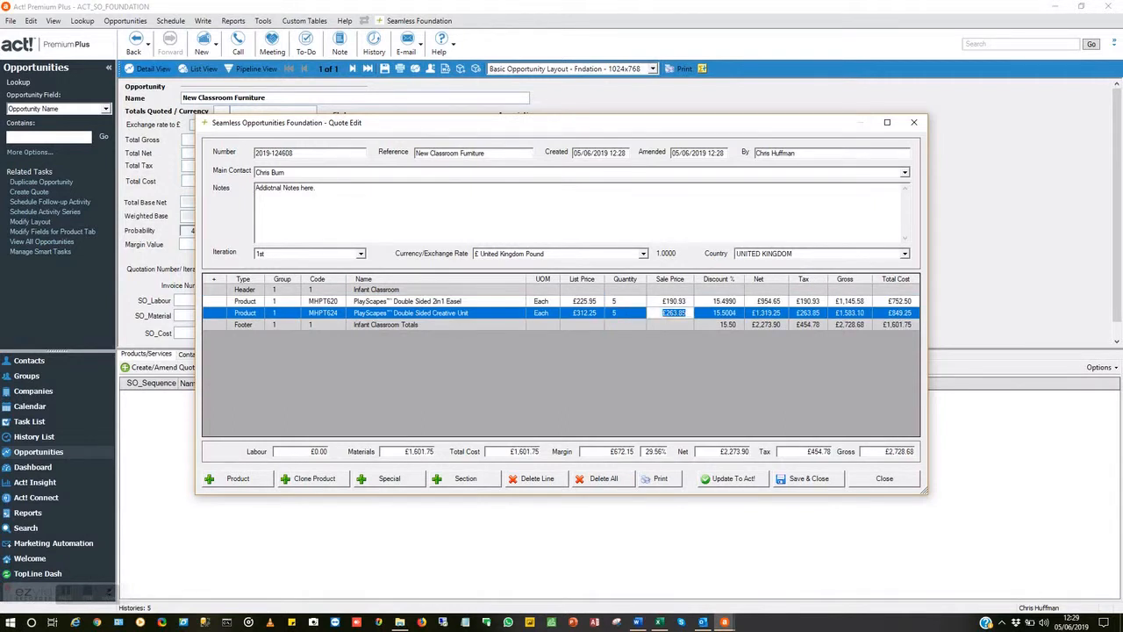
pyautogui.press('Return')
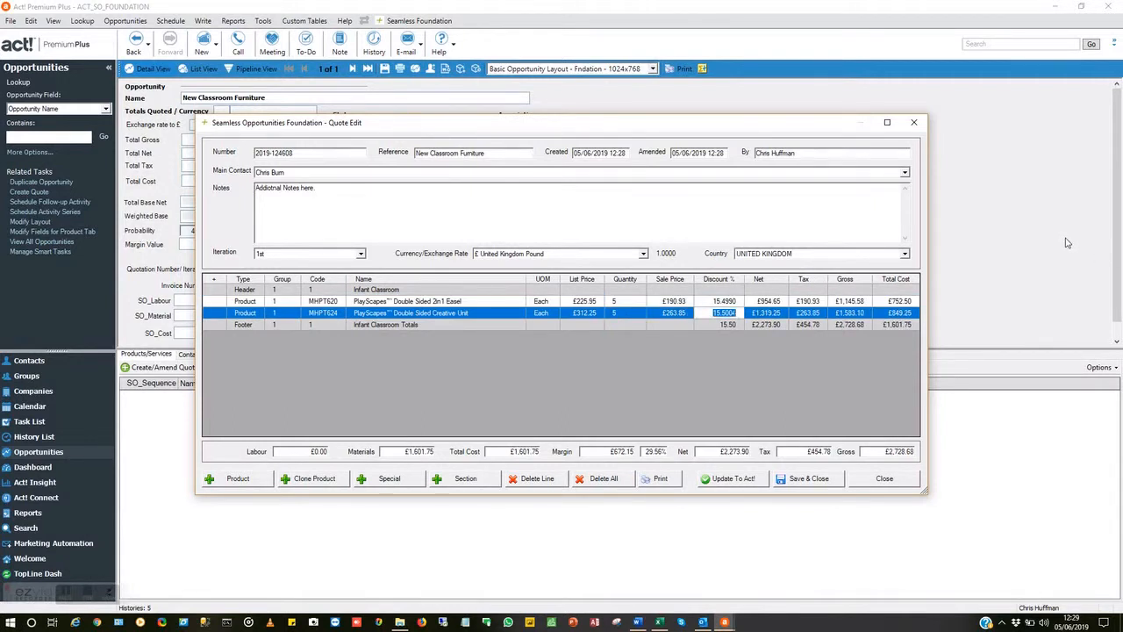
# Check the line details of the Double Sided Creative Unit and leave them without saving.
pyautogui.doubleClick(452, 315)
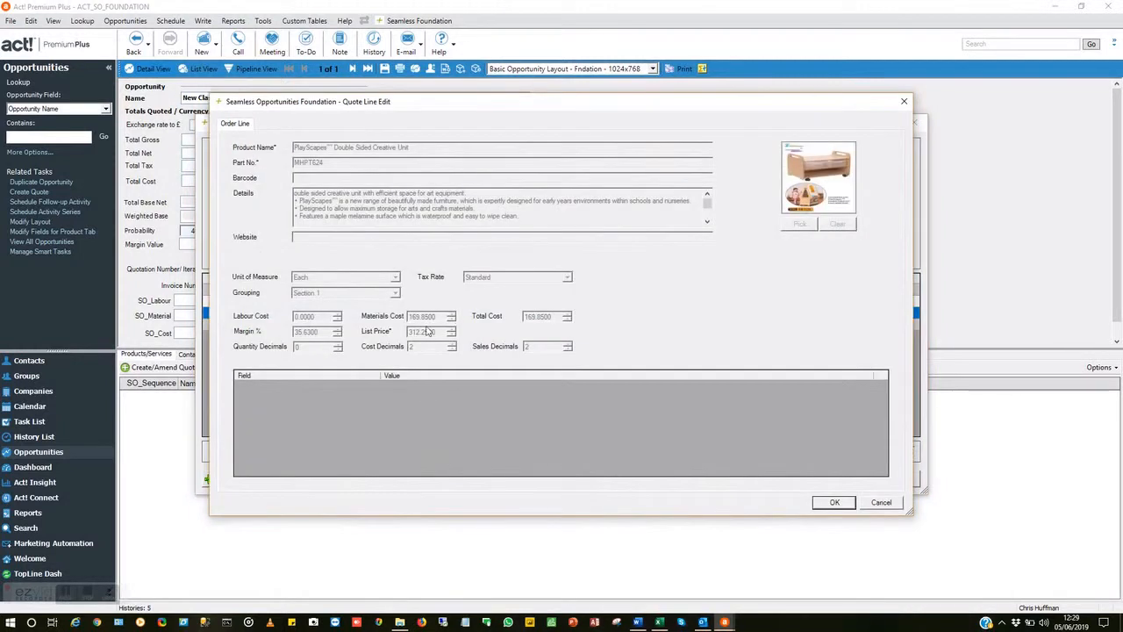
pyautogui.click(881, 502)
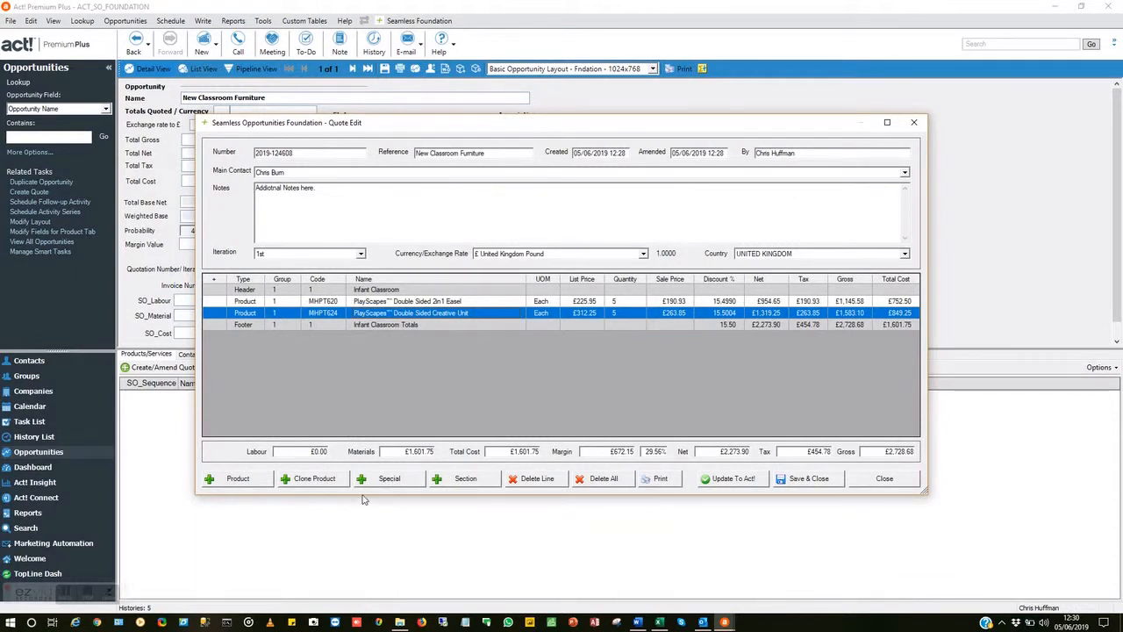
# Add a second section named "Primary classroom year 1" after the Infant Classroom totals.
pyautogui.click(419, 330)
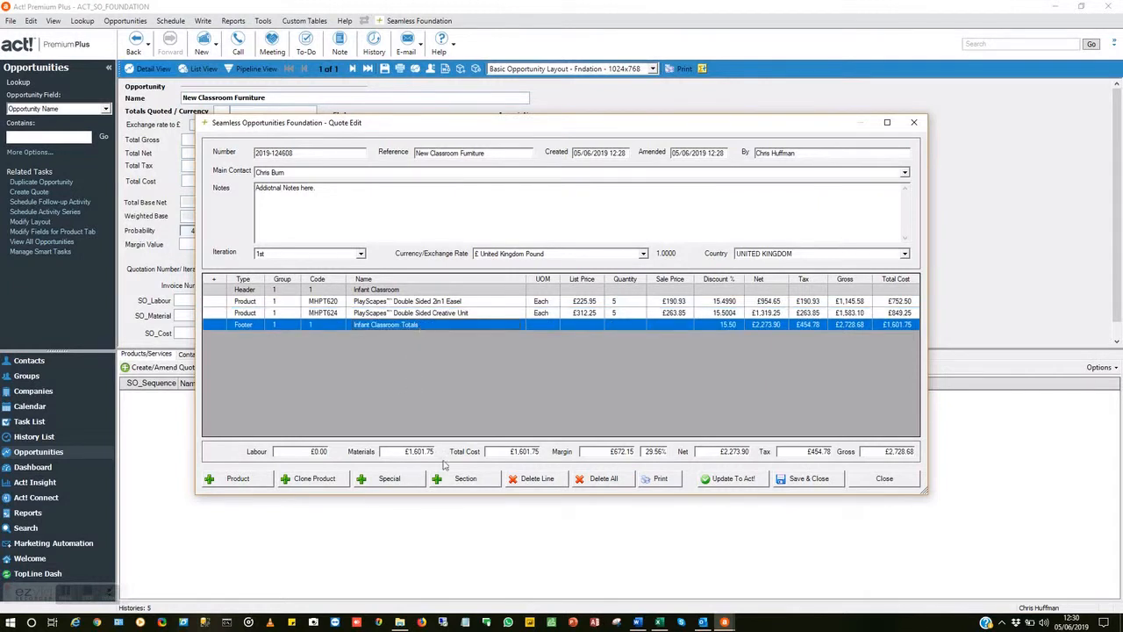
pyautogui.click(465, 479)
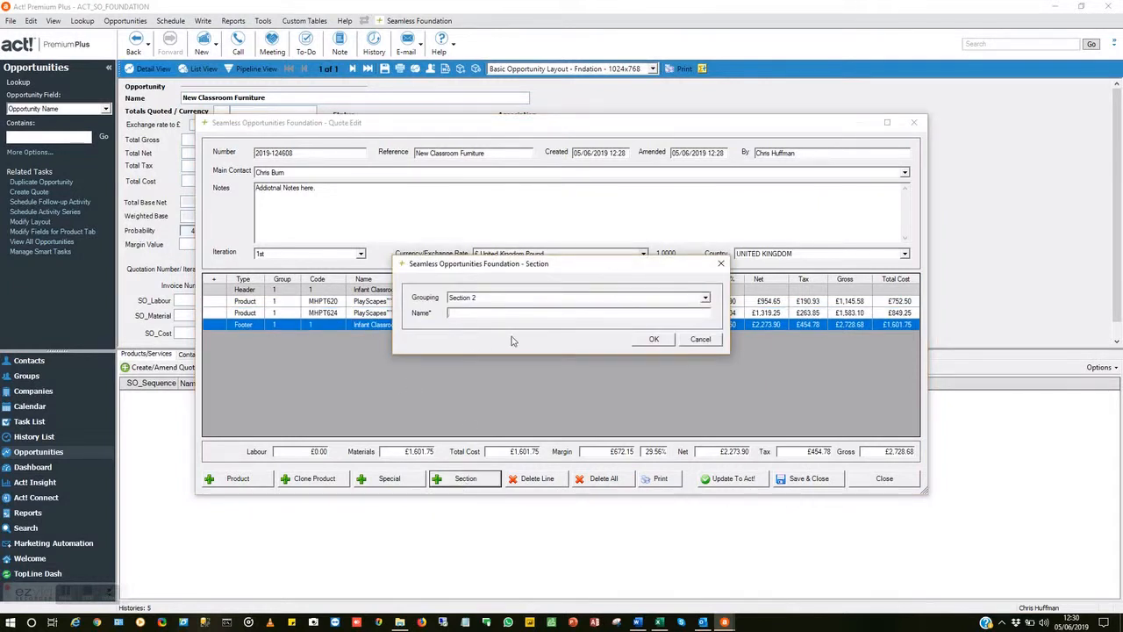
pyautogui.write('Primary classroom year 1')
pyautogui.click(654, 338)
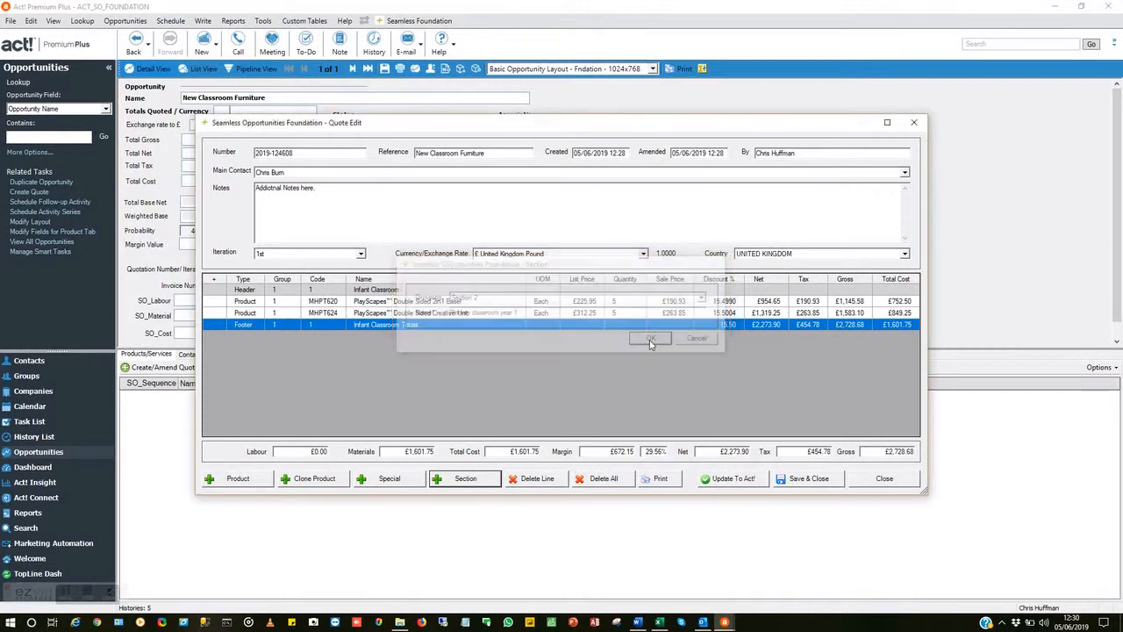
# Add Half Moon Table In Blue (PEHMTABBL) as a cloned product in the Primary classroom year 1 section.
pyautogui.click(401, 337)
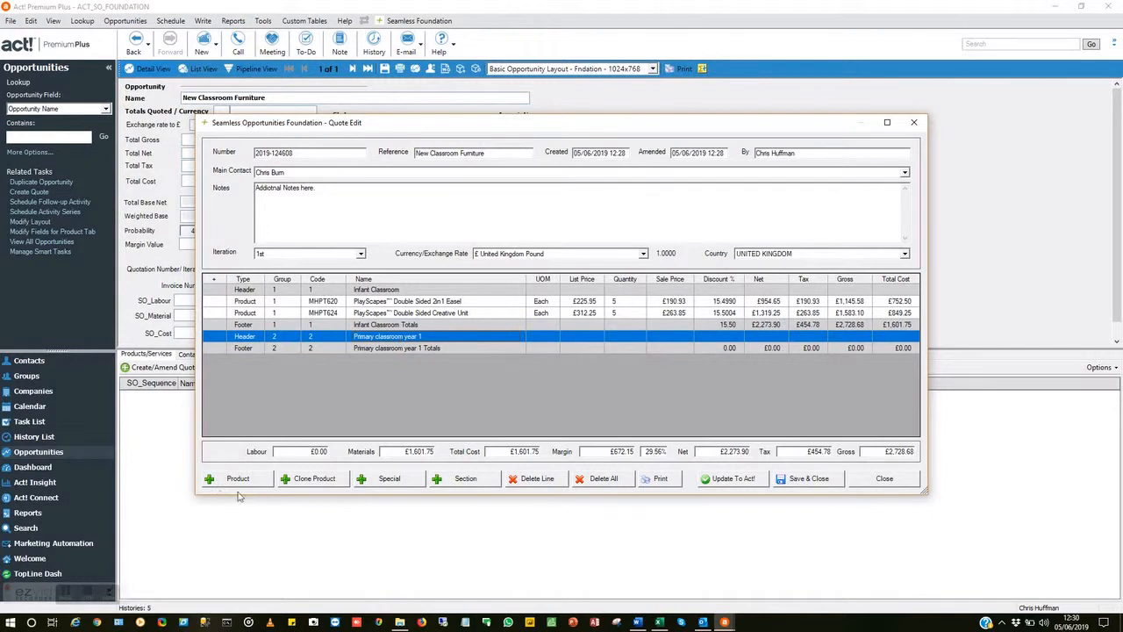
pyautogui.click(296, 479)
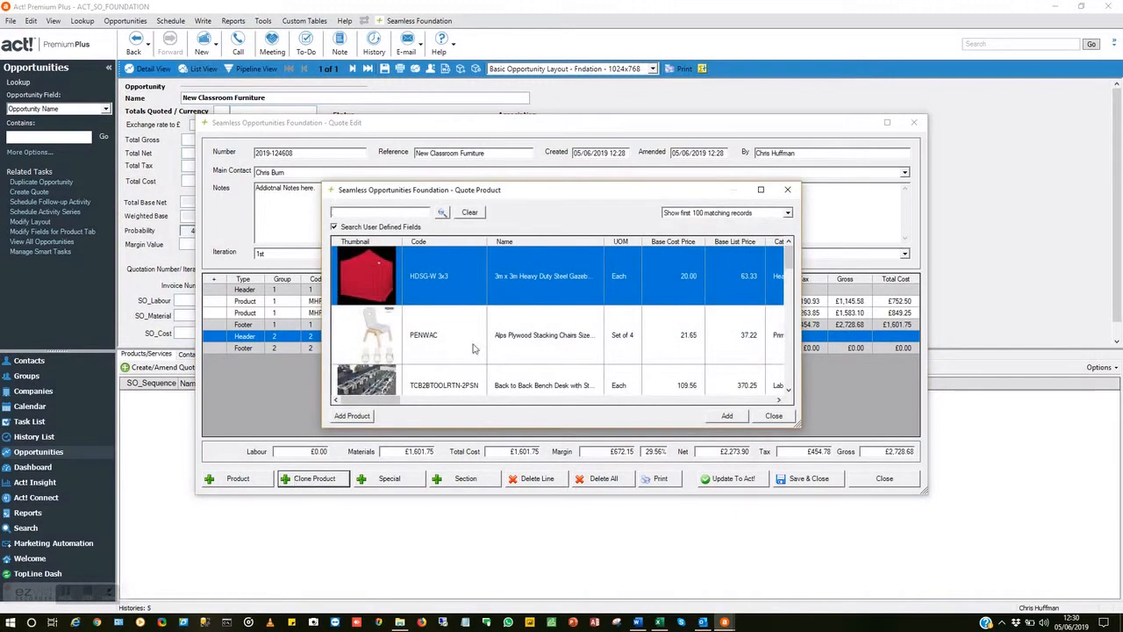
pyautogui.scroll(-3, 468, 346)
pyautogui.click(449, 275)
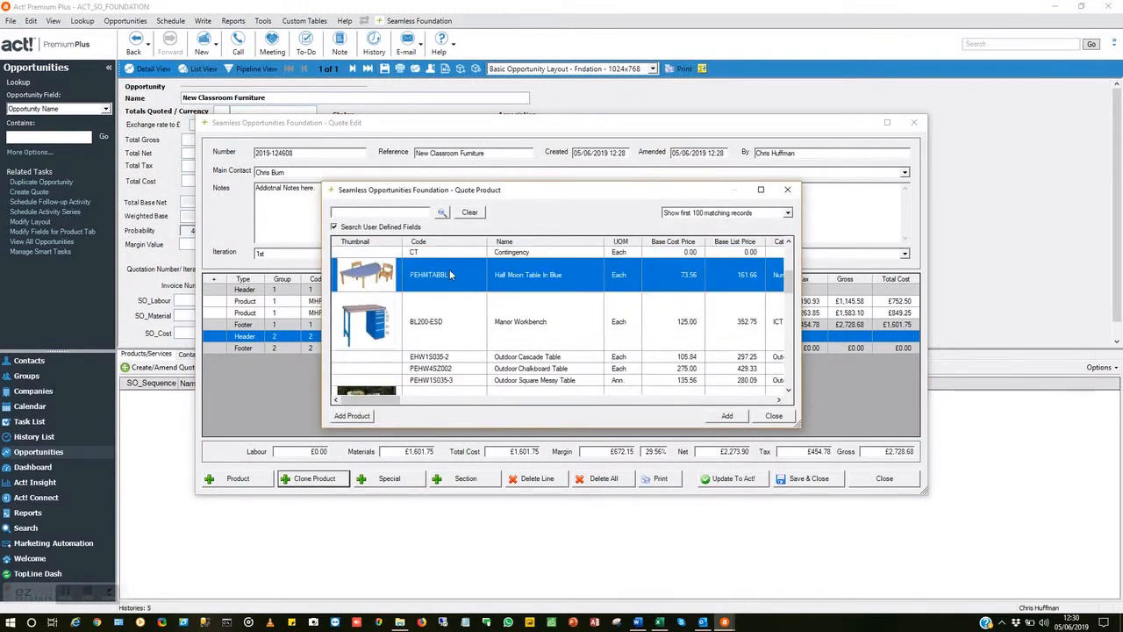
pyautogui.doubleClick(451, 275)
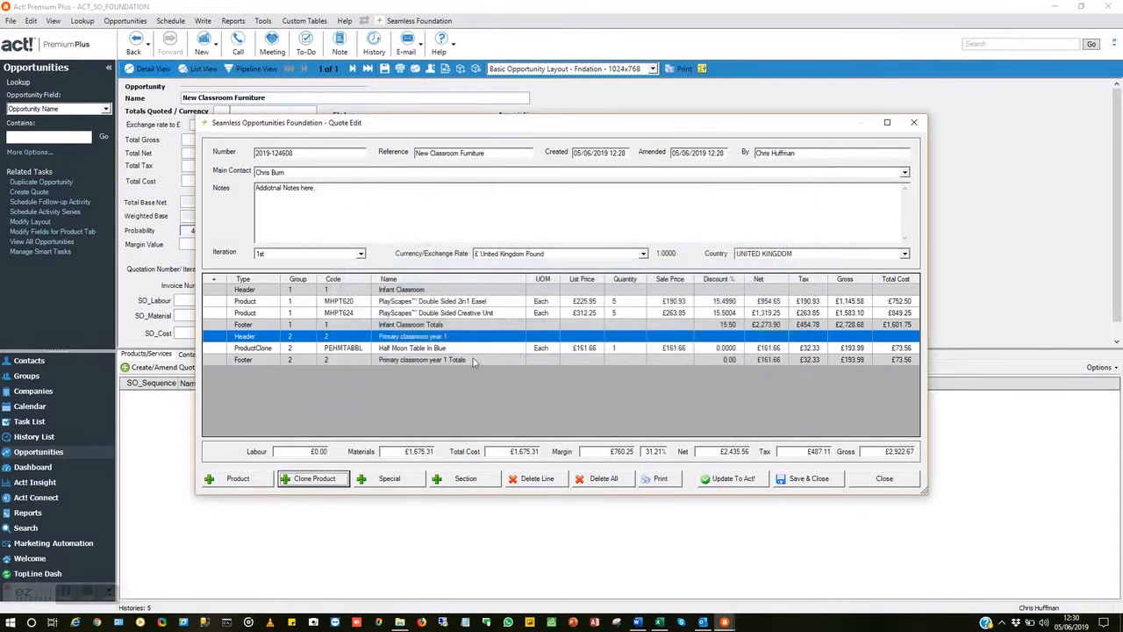
# Set the Colour property of the cloned Half Moon Table line to Purple and accept the line details.
pyautogui.doubleClick(454, 349)
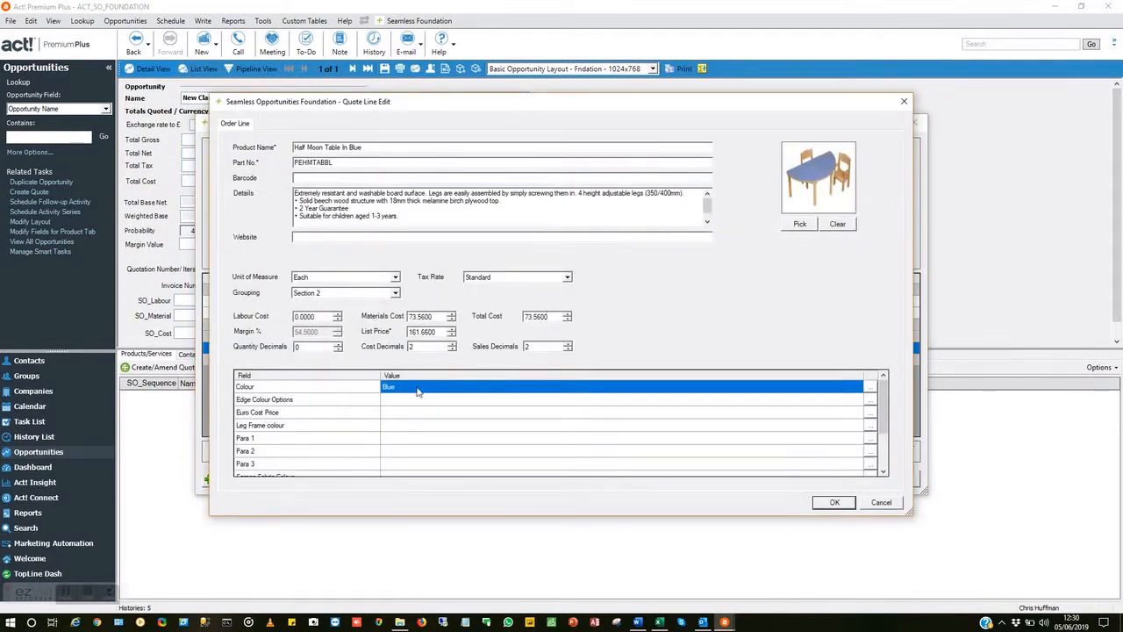
pyautogui.click(869, 387)
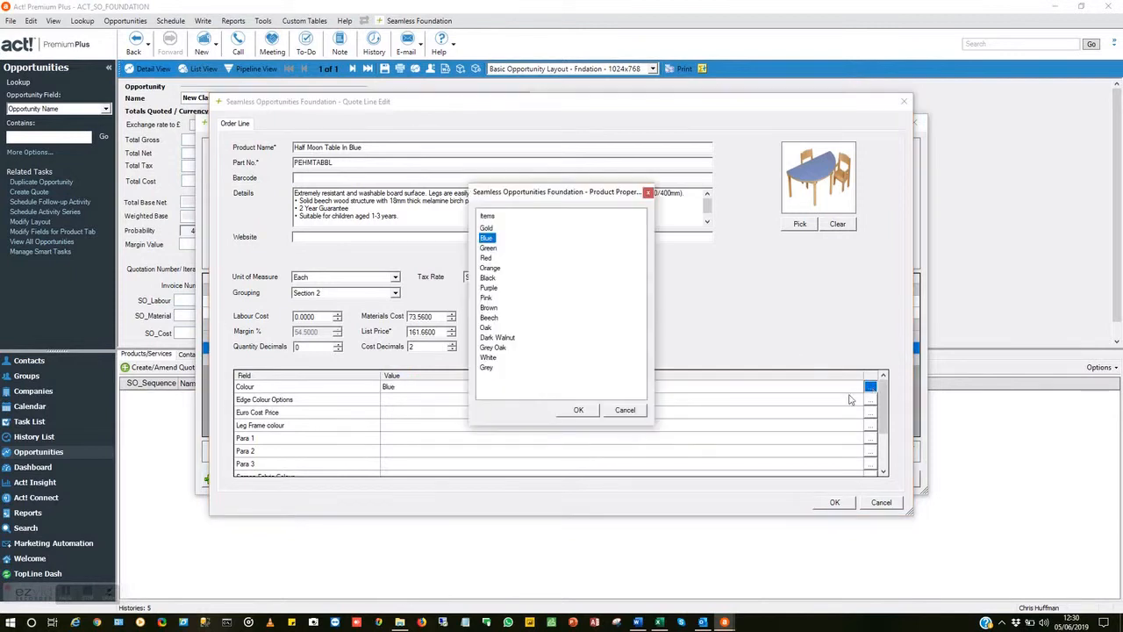
pyautogui.click(488, 288)
pyautogui.click(578, 410)
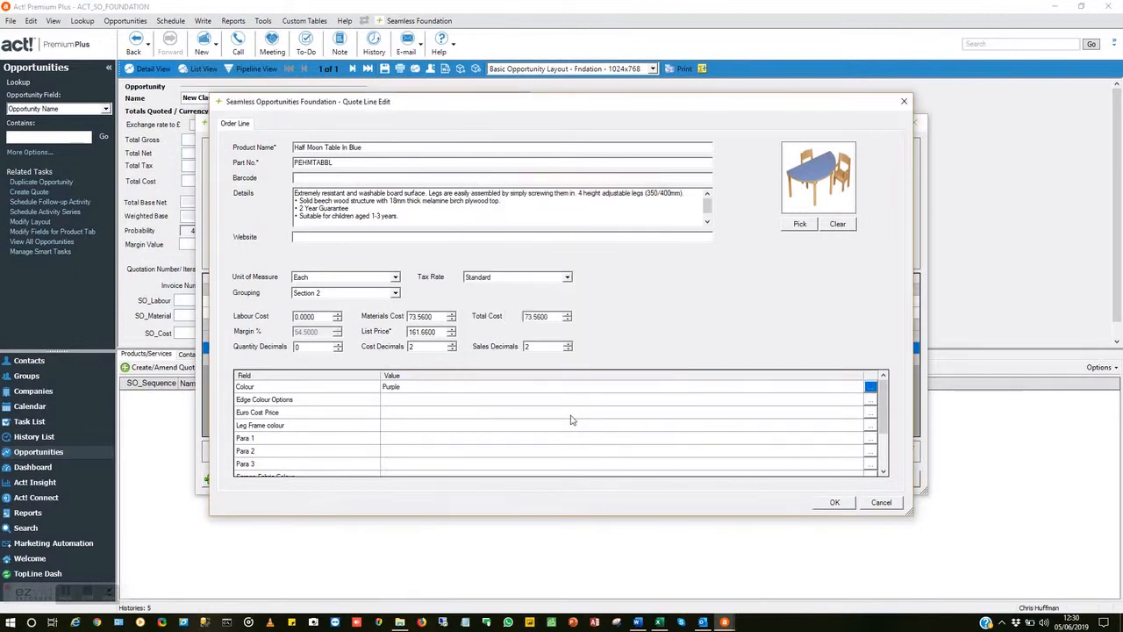
pyautogui.moveTo(440, 330); pyautogui.dragTo(409, 331)
pyautogui.click(834, 503)
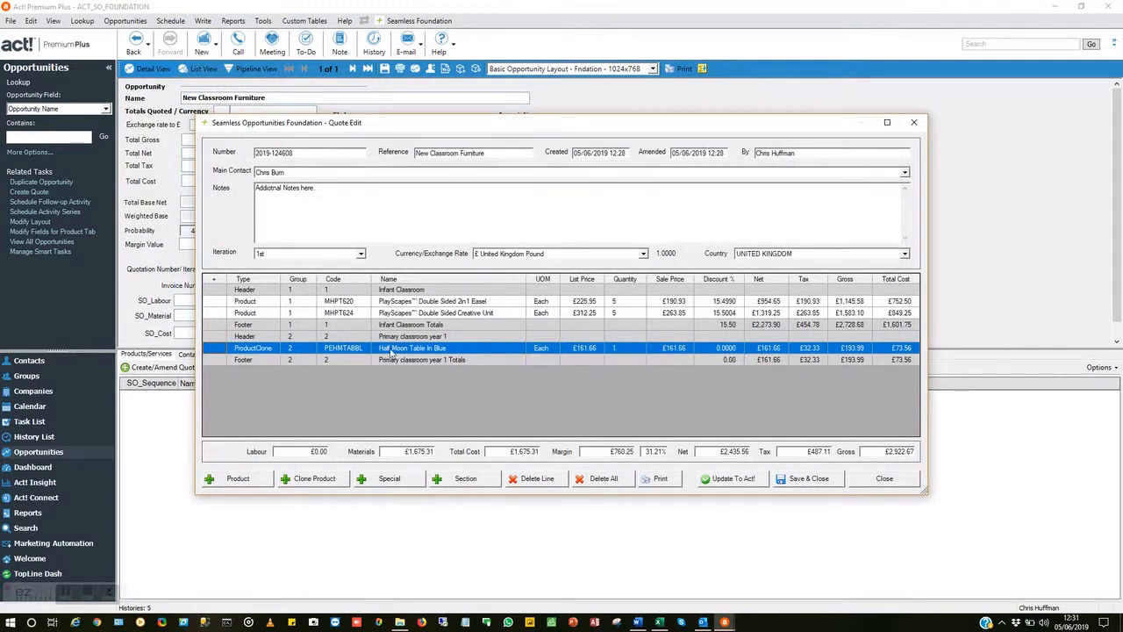
# Apply a 10% discount to the Half Moon Table In Blue line and update the Act! opportunity with the quote.
pyautogui.click(725, 349)
pyautogui.write('10')
pyautogui.press('Return')
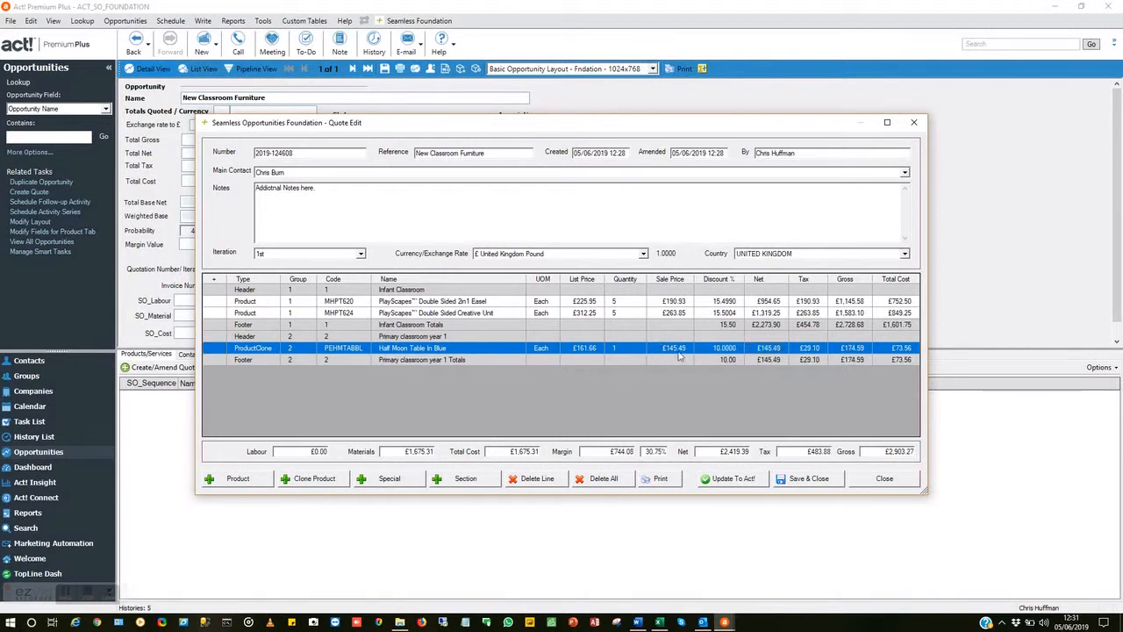
pyautogui.click(733, 479)
pyautogui.click(613, 348)
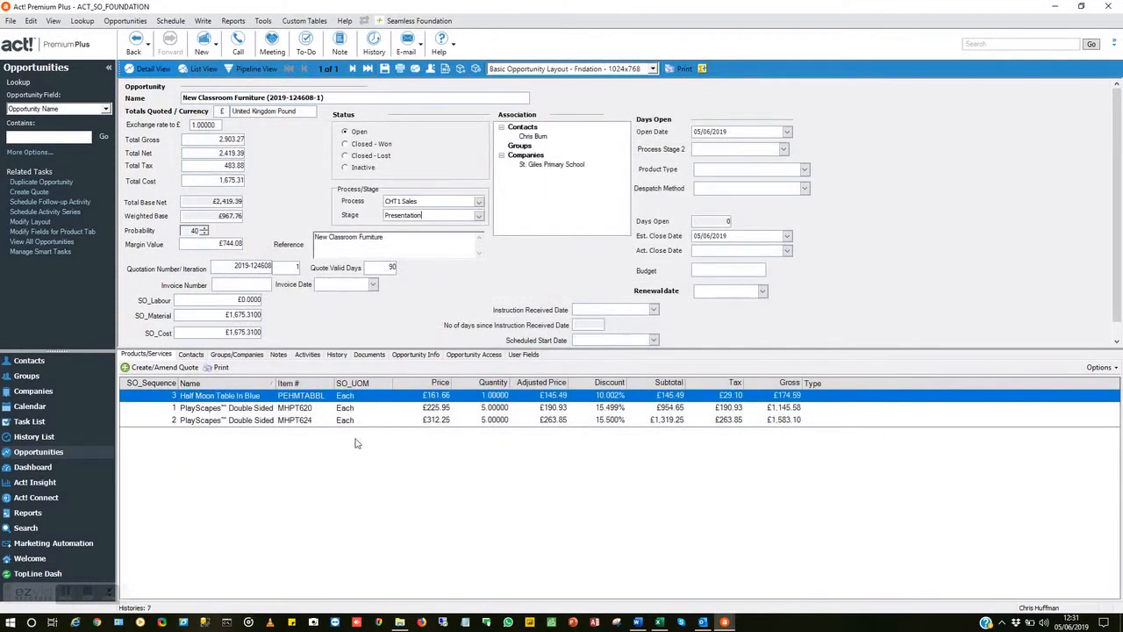
# Reopen the quote for editing as the 2nd iteration and set the Half Moon Table In Blue quantity to 10.
pyautogui.moveTo(225, 317); pyautogui.dragTo(269, 332)
pyautogui.moveTo(215, 245); pyautogui.dragTo(248, 246)
pyautogui.click(176, 368)
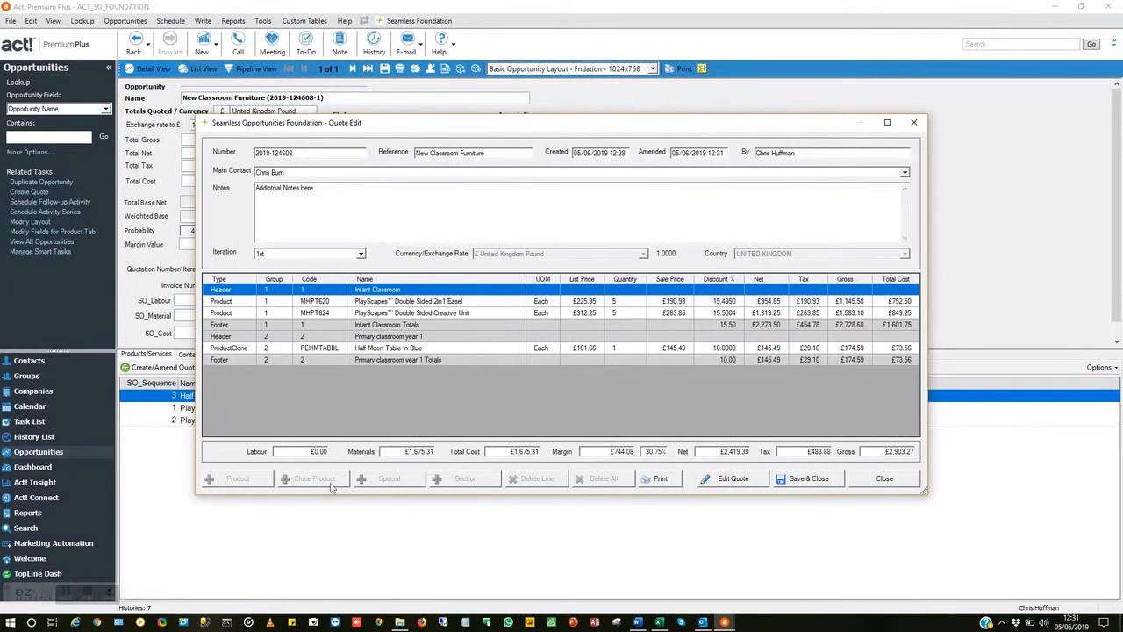
pyautogui.click(731, 479)
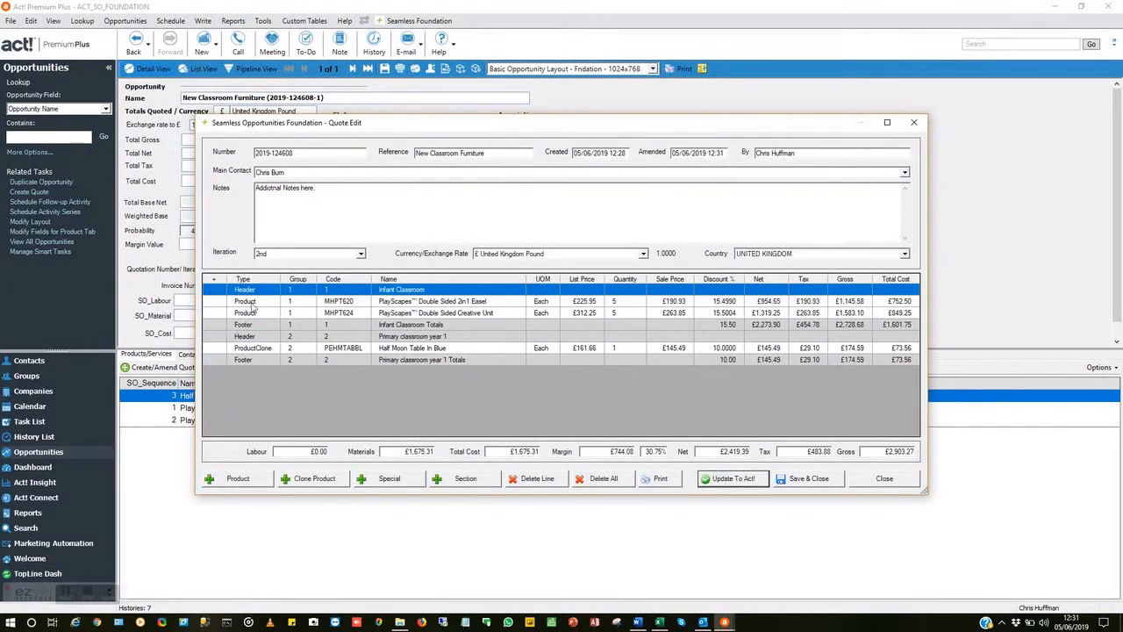
pyautogui.click(617, 349)
pyautogui.write('10')
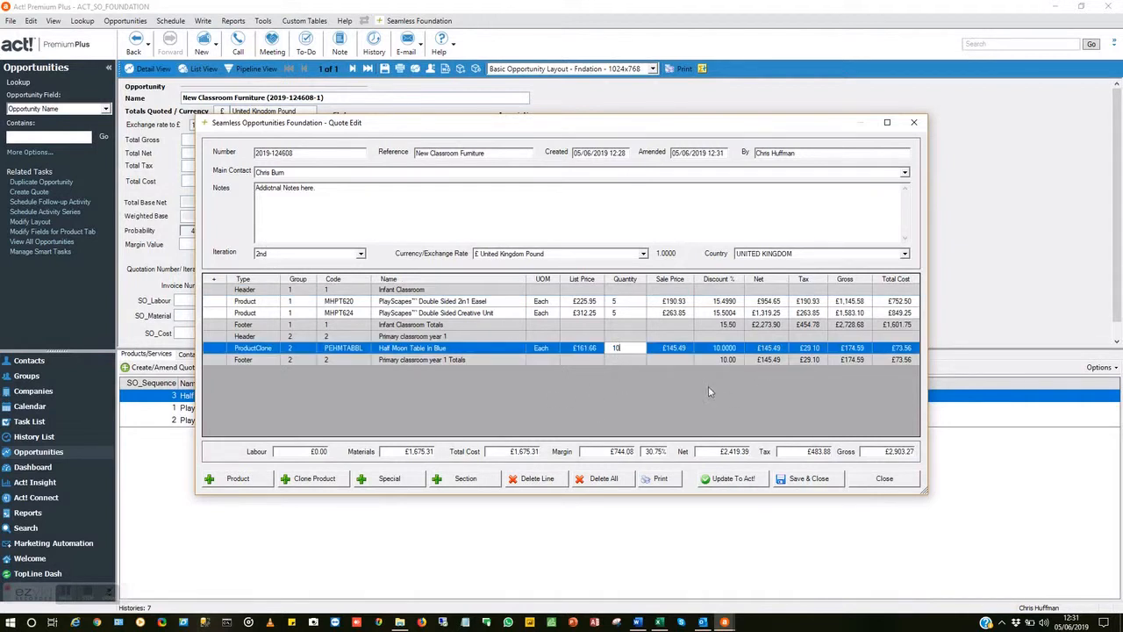
pyautogui.press('Tab')
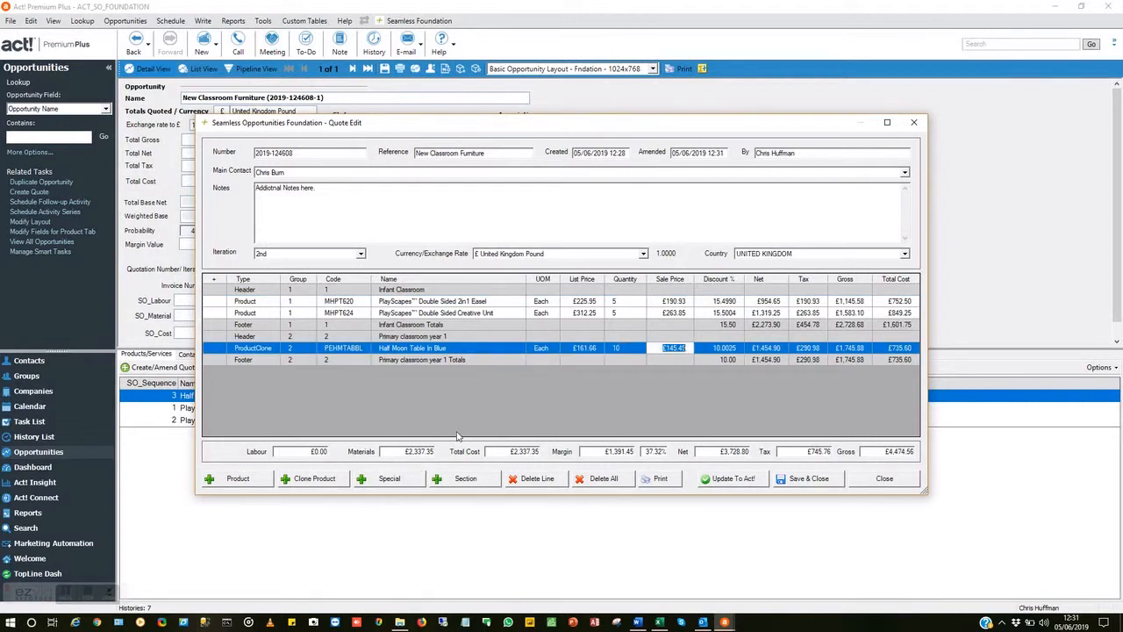
# Add the Alps Plywood Stacking Chairs product (PENWAC) to the Primary classroom year 1 section.
pyautogui.click(259, 486)
pyautogui.click(461, 350)
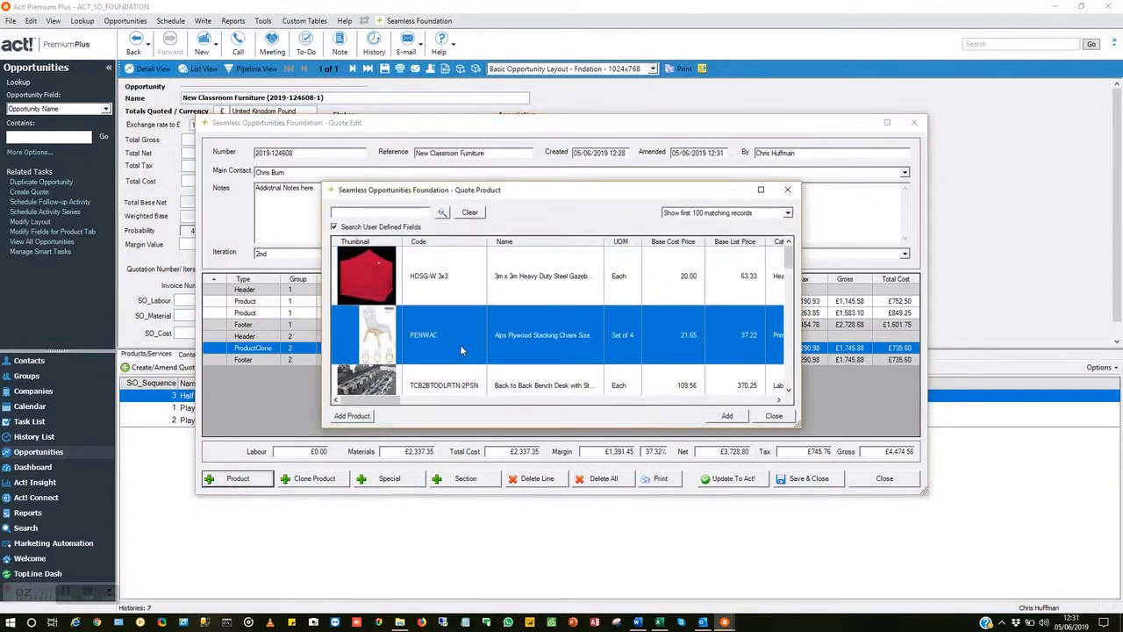
pyautogui.click(726, 416)
pyautogui.click(773, 416)
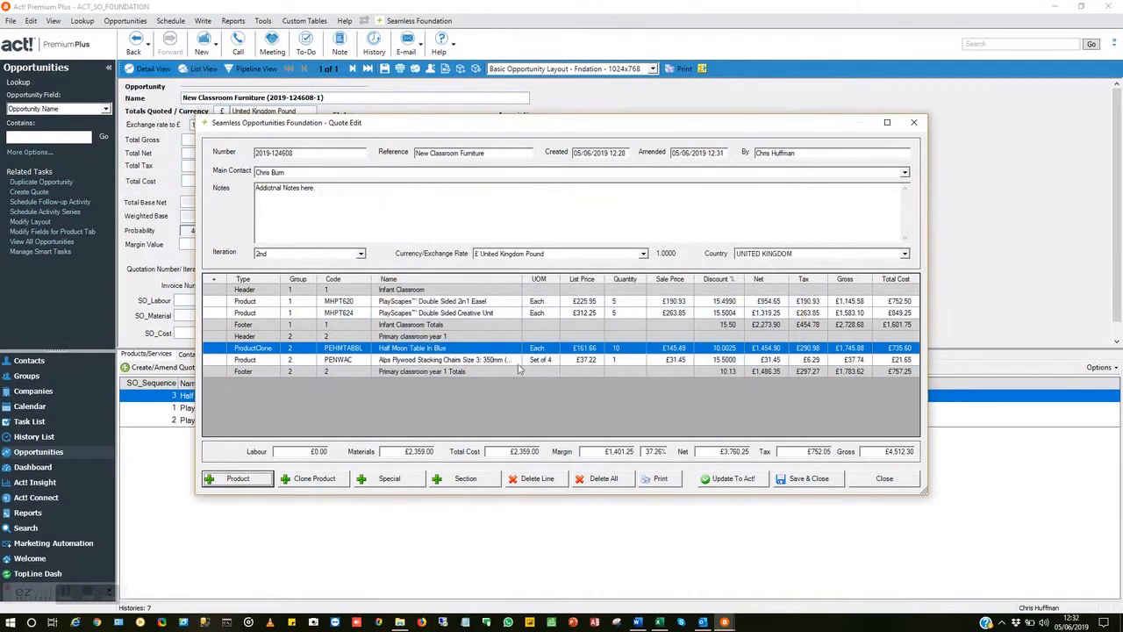
# Set the Alps Plywood Stacking Chairs line to quantity 20 with a 5% discount.
pyautogui.click(620, 361)
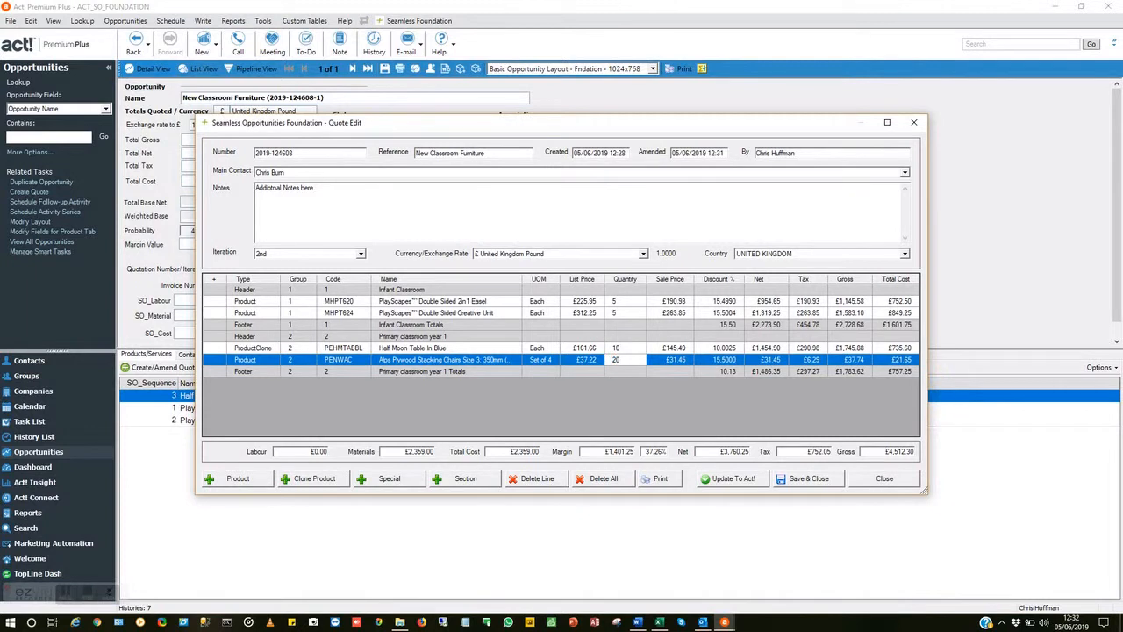
pyautogui.press('Tab')
pyautogui.press('Tab')
pyautogui.write('5')
pyautogui.press('Return')
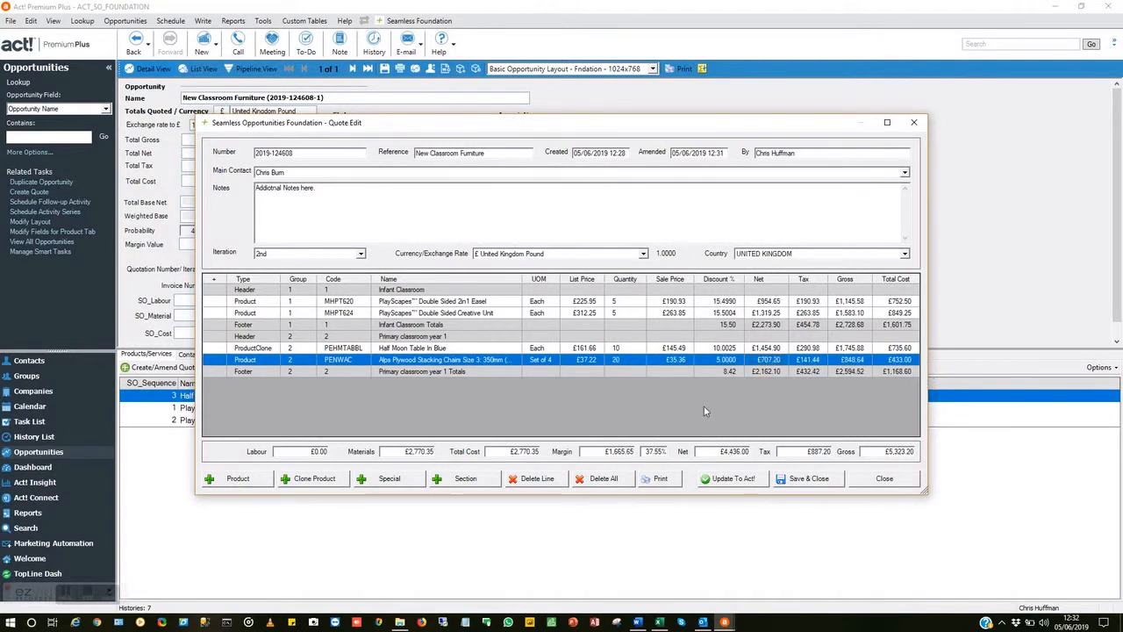
# Change the quantity on the Alps Plywood Stacking Chairs line to 5.
pyautogui.click(614, 360)
pyautogui.write('5')
pyautogui.press('Tab')
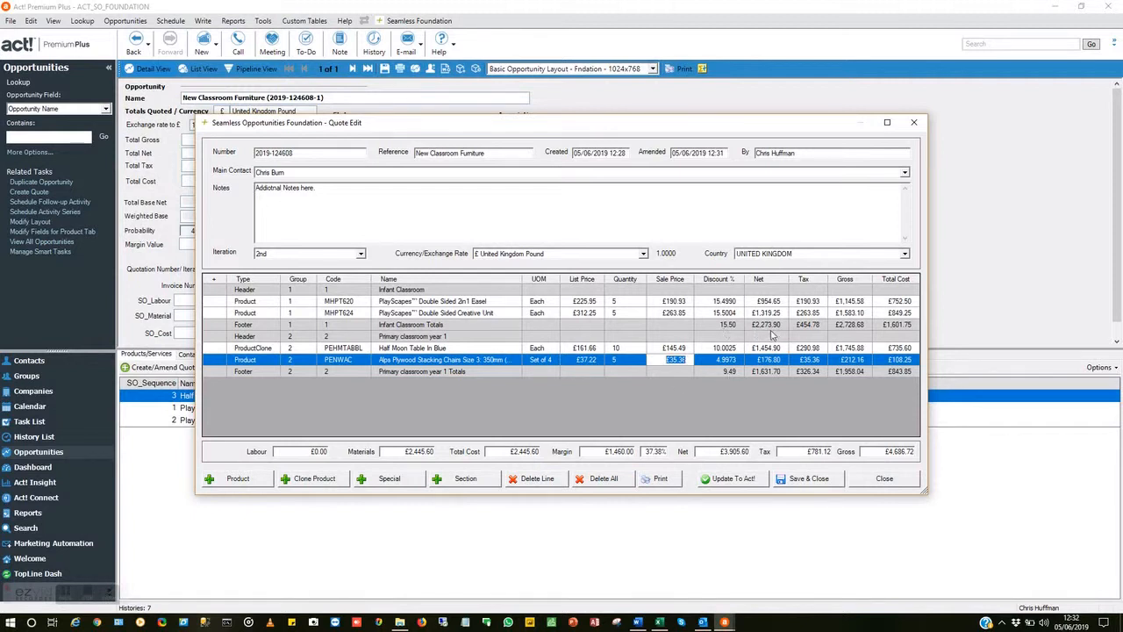
# Check the quote's net total and update the Act! opportunity with the 2nd iteration.
pyautogui.moveTo(717, 451); pyautogui.dragTo(760, 451)
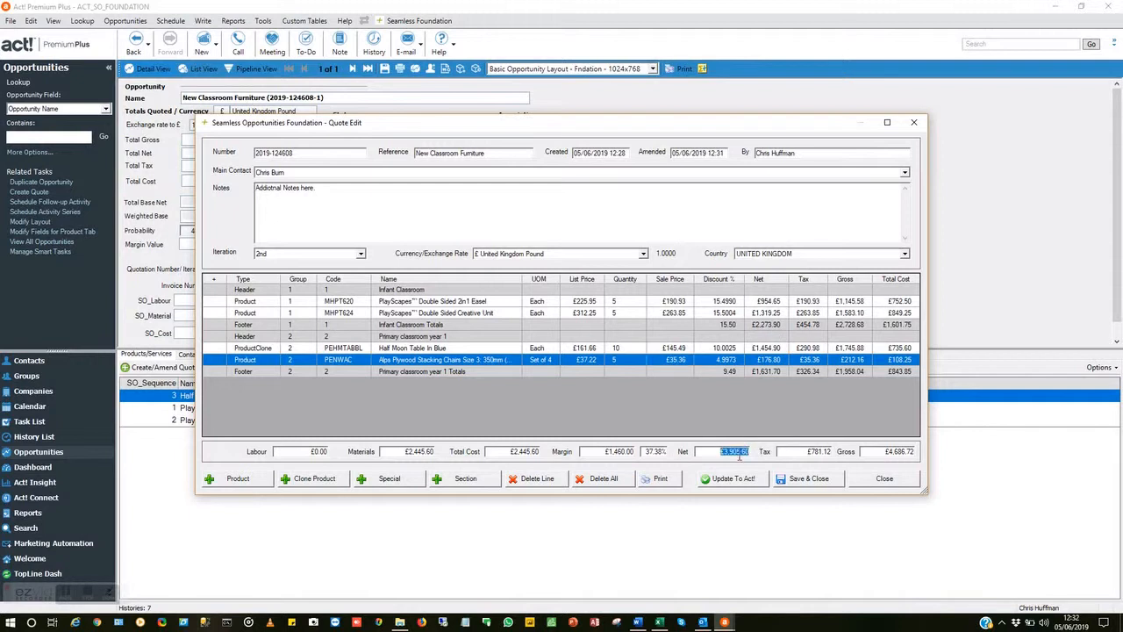
pyautogui.click(740, 479)
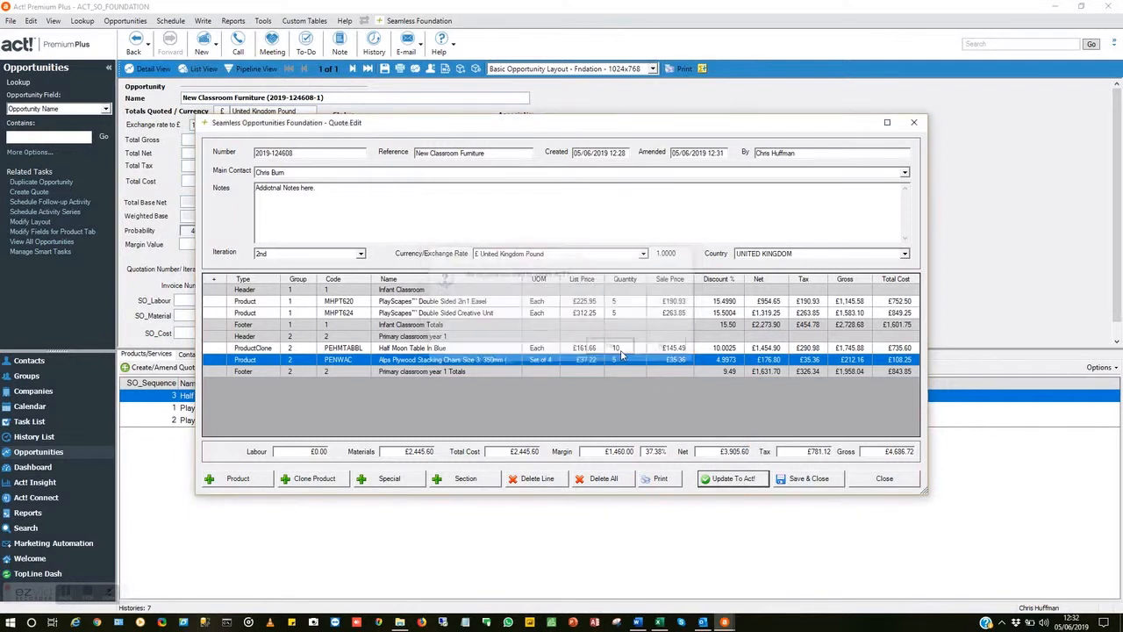
pyautogui.click(619, 351)
pyautogui.moveTo(332, 98); pyautogui.dragTo(261, 98)
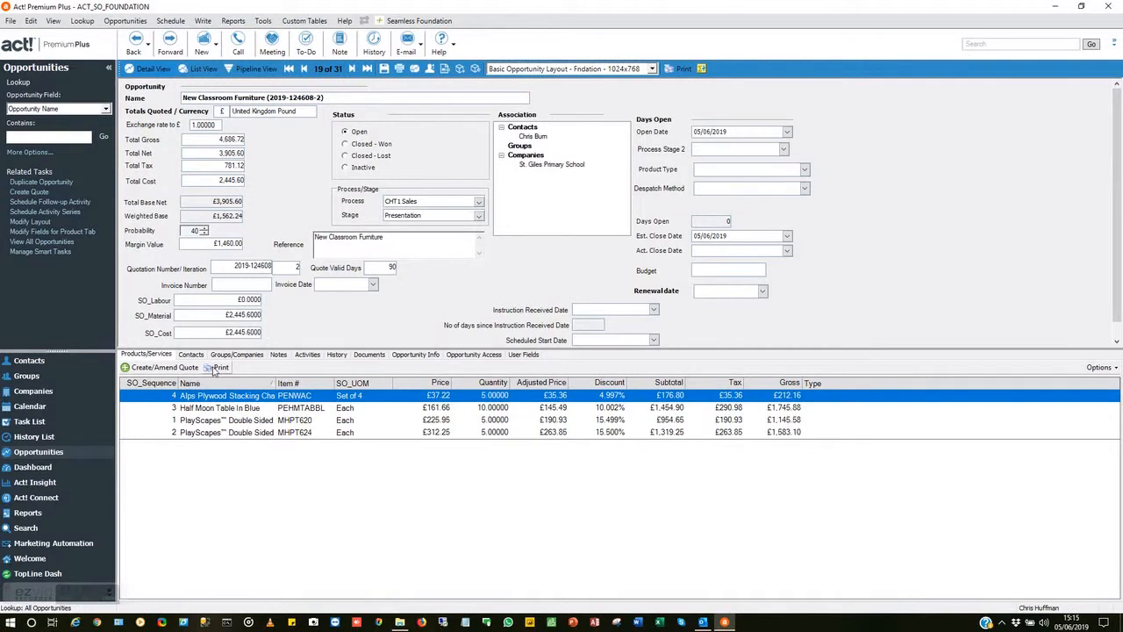
# Open the quote print settings with the Quotation - Standard with Sections.dotx template and review the contact, save path and file name.
pyautogui.click(219, 367)
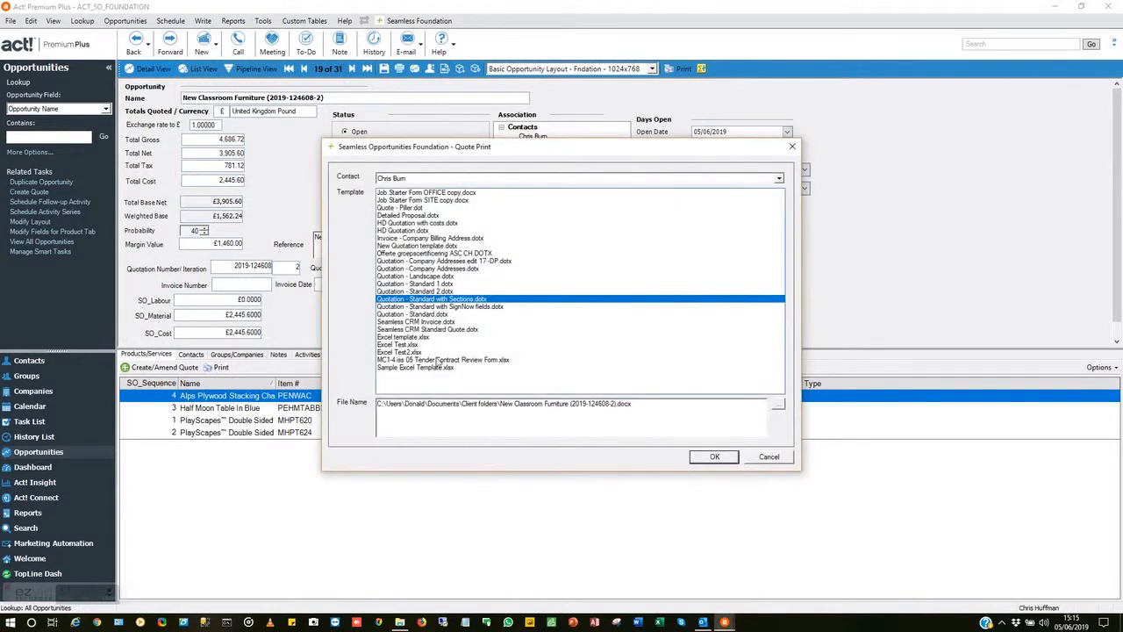
pyautogui.moveTo(515, 152); pyautogui.dragTo(515, 206)
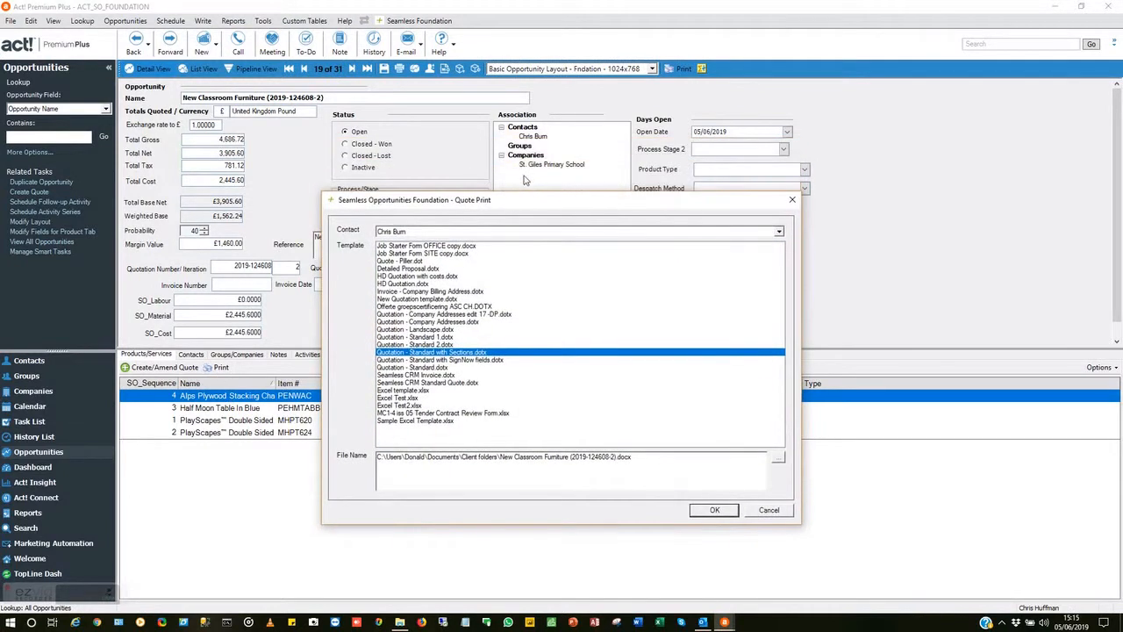
pyautogui.click(454, 232)
pyautogui.click(453, 234)
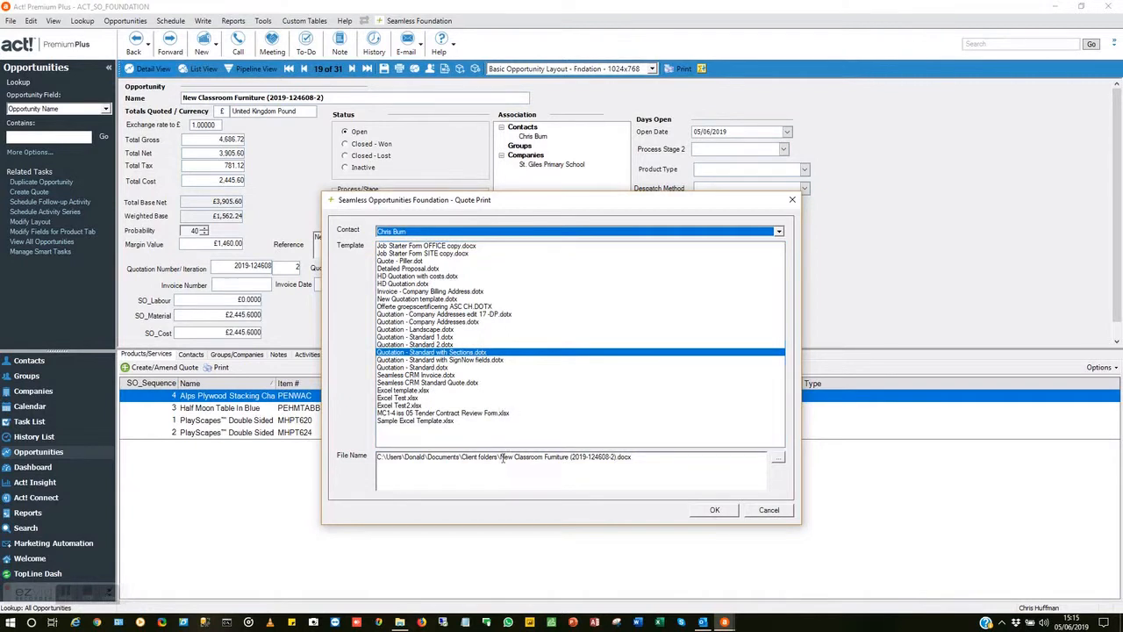
pyautogui.moveTo(501, 457); pyautogui.dragTo(373, 470)
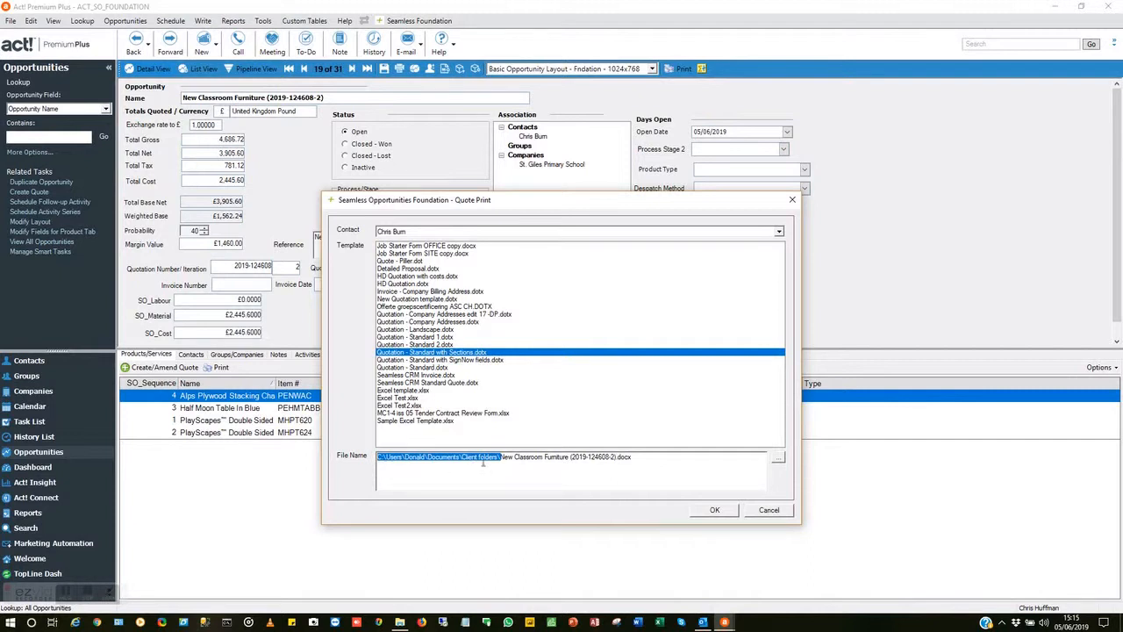
pyautogui.moveTo(502, 458); pyautogui.dragTo(639, 459)
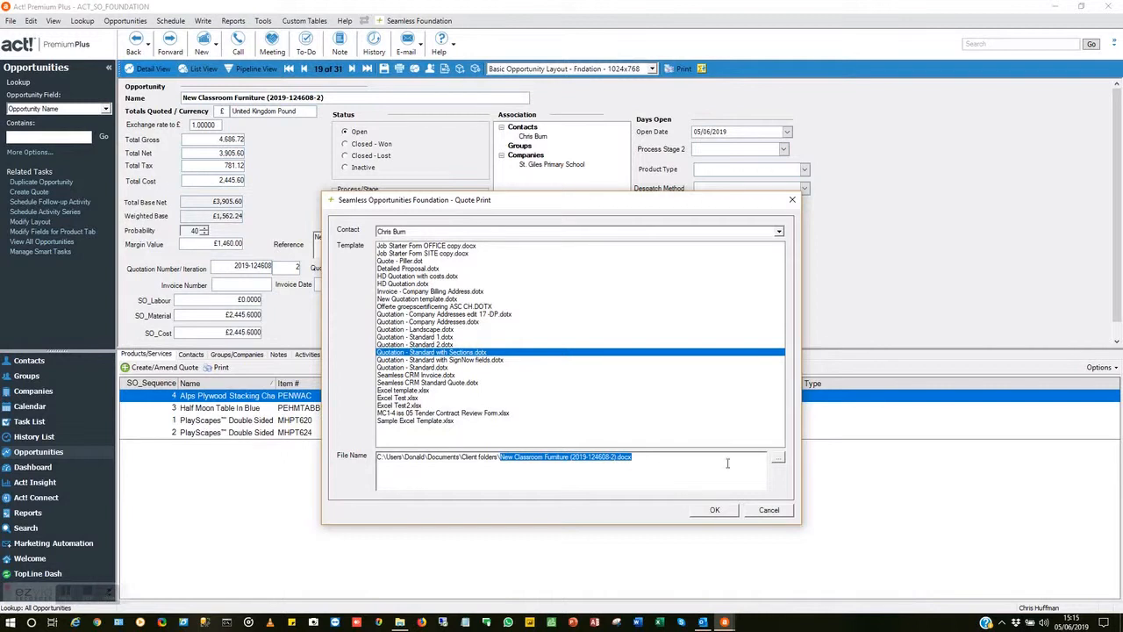
# Set the quotation document's save location to the Quotations folder inside the St. Giles client folder.
pyautogui.click(778, 457)
pyautogui.scroll(-3, 518, 420)
pyautogui.doubleClick(503, 490)
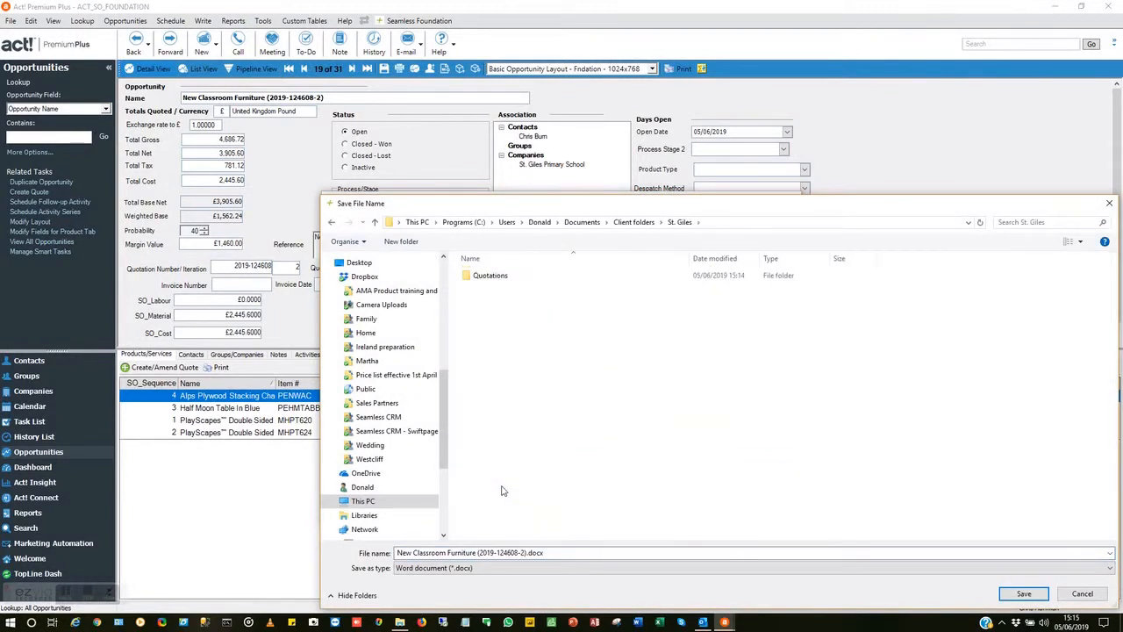
pyautogui.doubleClick(490, 276)
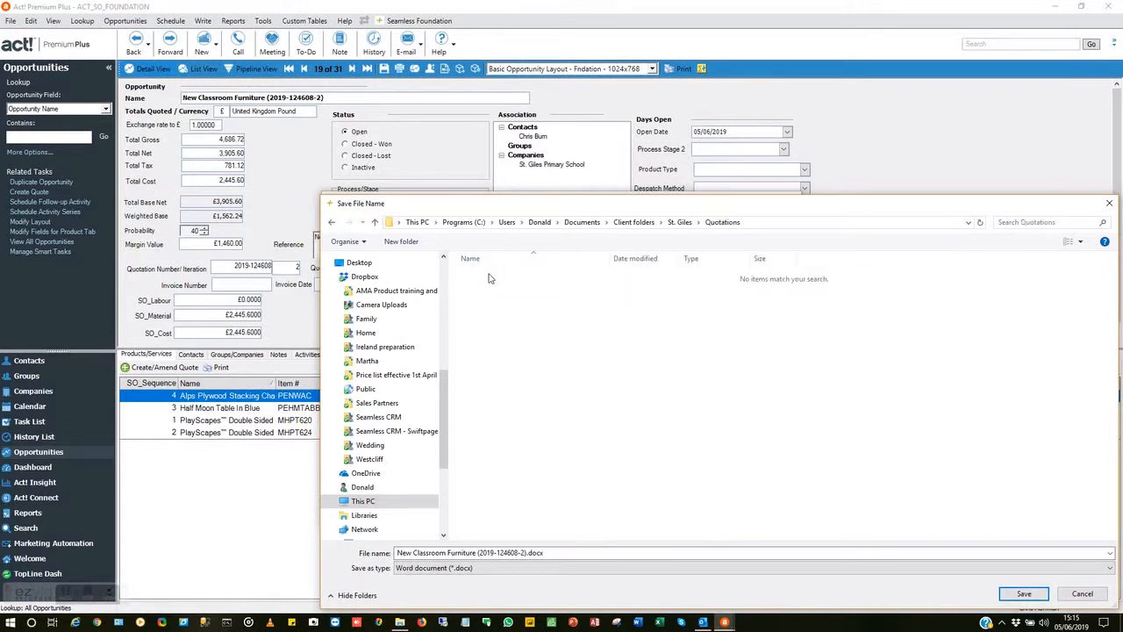
pyautogui.click(1011, 594)
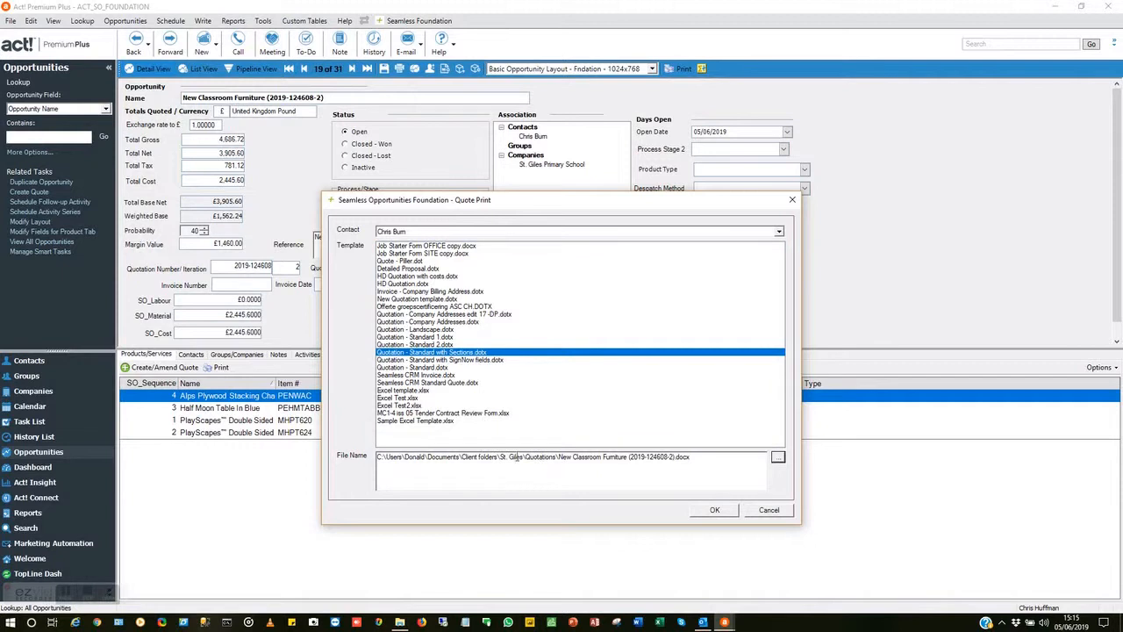
# Examine the file formats available for saving the quotation, keeping the current Word document setting.
pyautogui.click(777, 457)
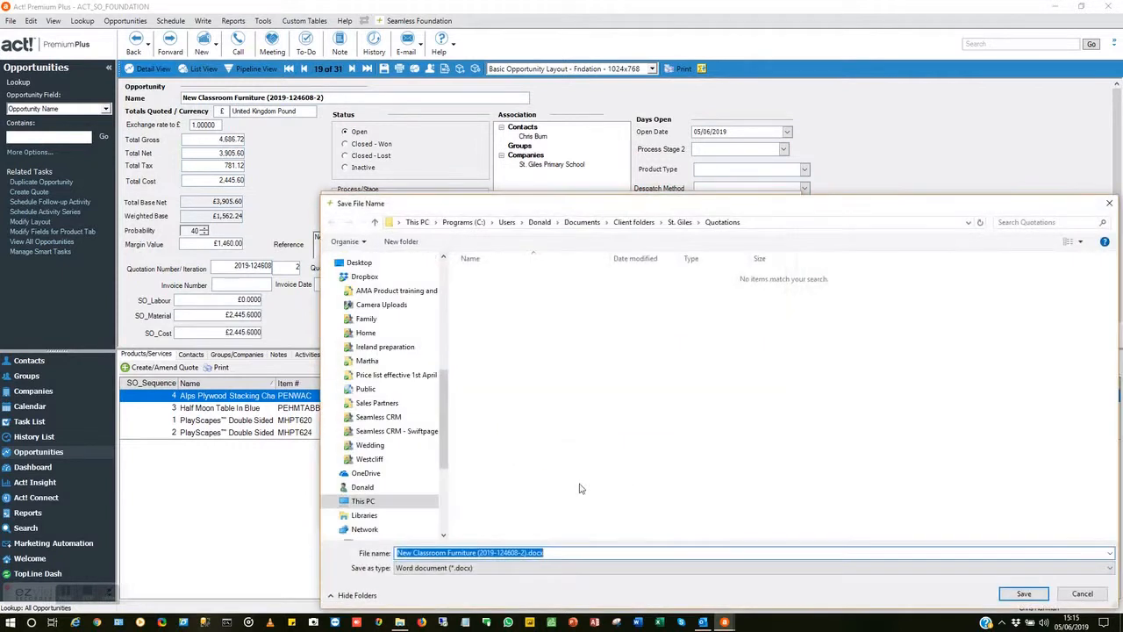
pyautogui.click(521, 569)
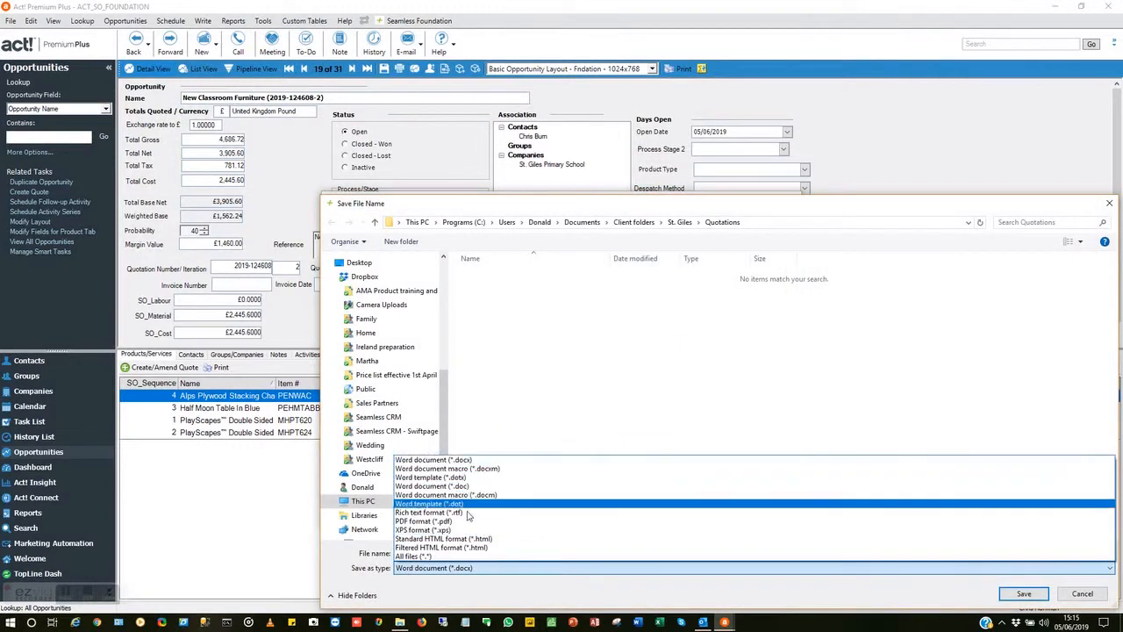
pyautogui.click(1085, 594)
pyautogui.click(1082, 593)
# Generate the quotation as a Word document, review both pages and close it.
pyautogui.click(715, 510)
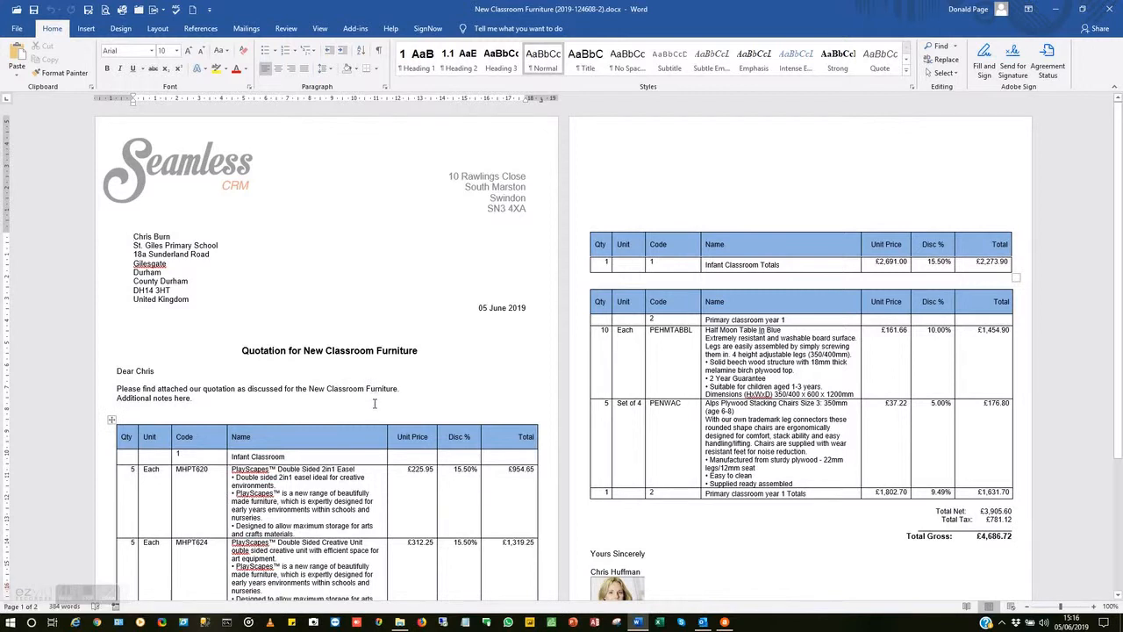
pyautogui.scroll(-2, 374, 402)
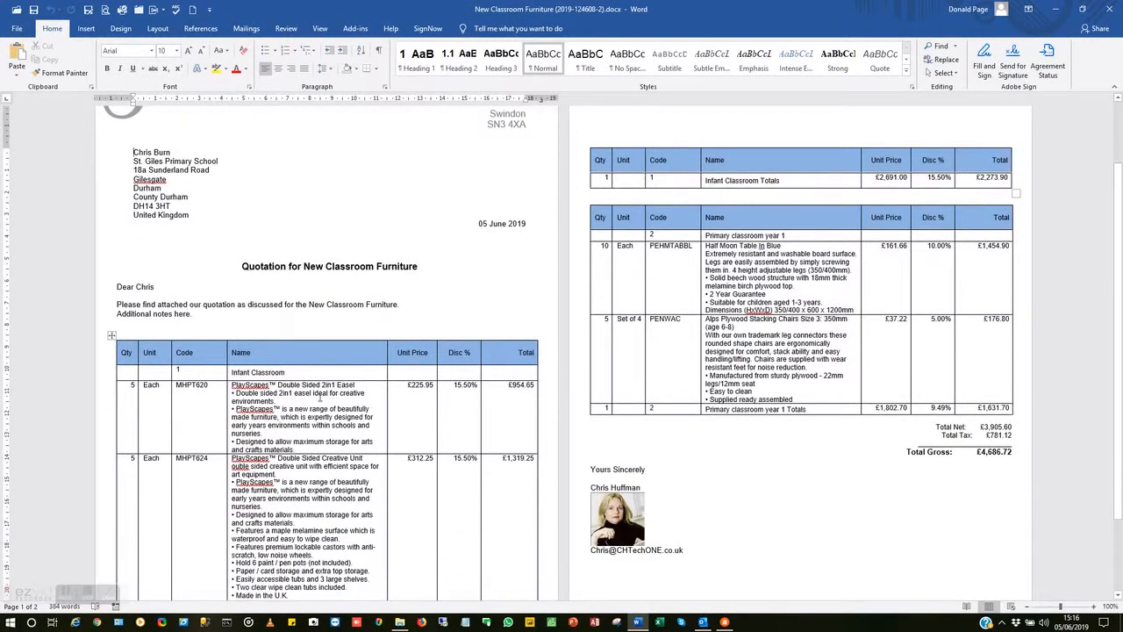
pyautogui.scroll(-1, 416, 462)
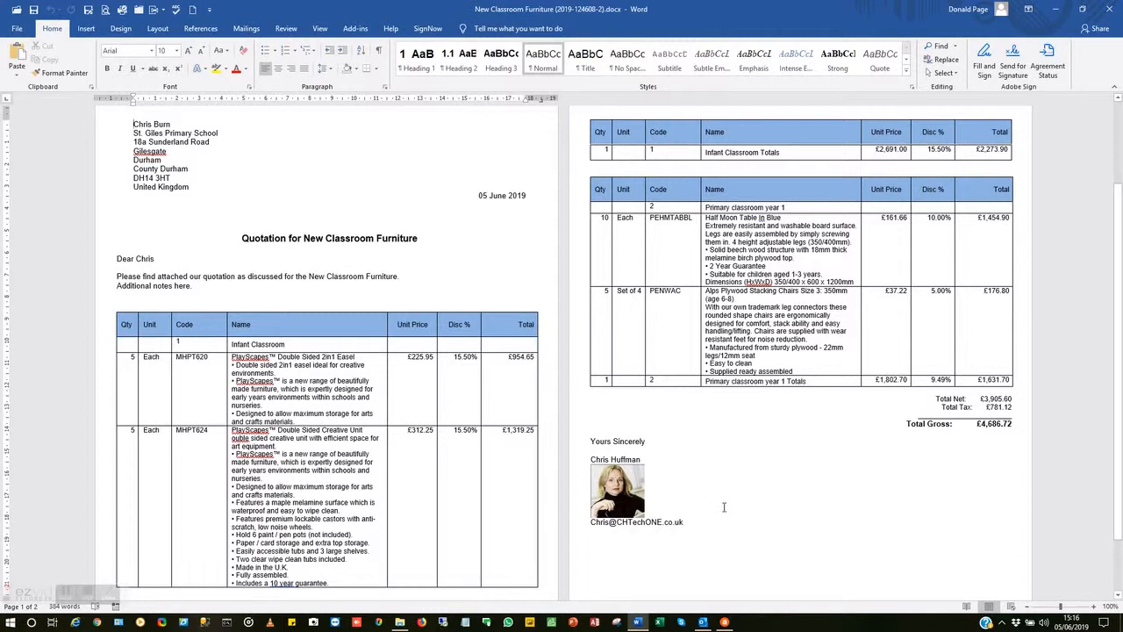
pyautogui.click(1110, 15)
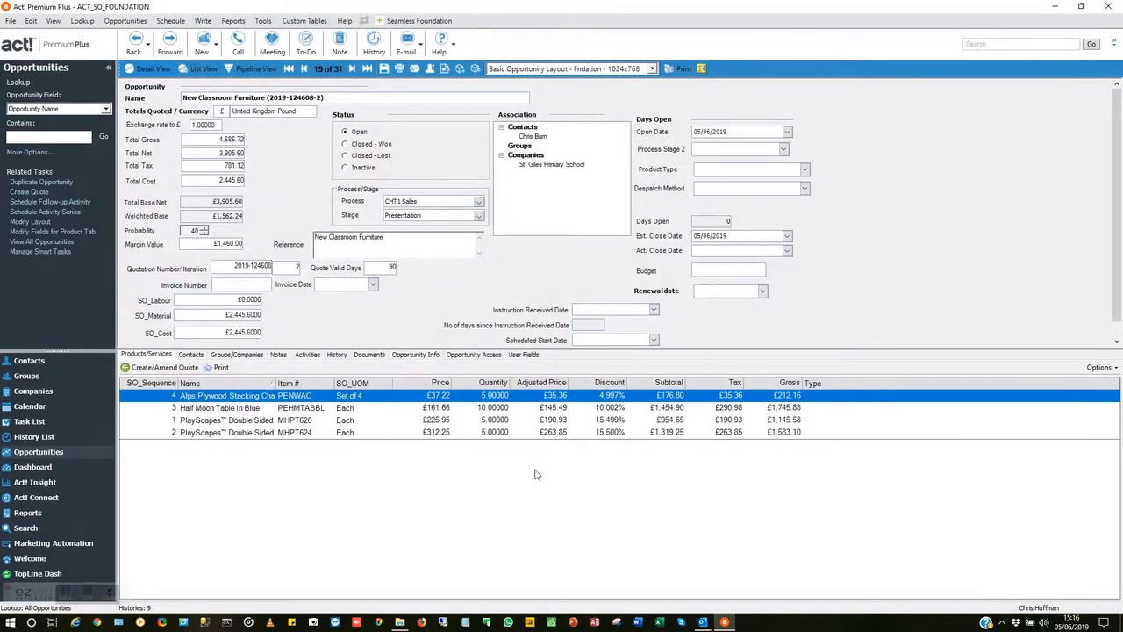
# Check the quotation file in the documents of the opportunity and of its linked contact, and return to the opportunities.
pyautogui.click(372, 355)
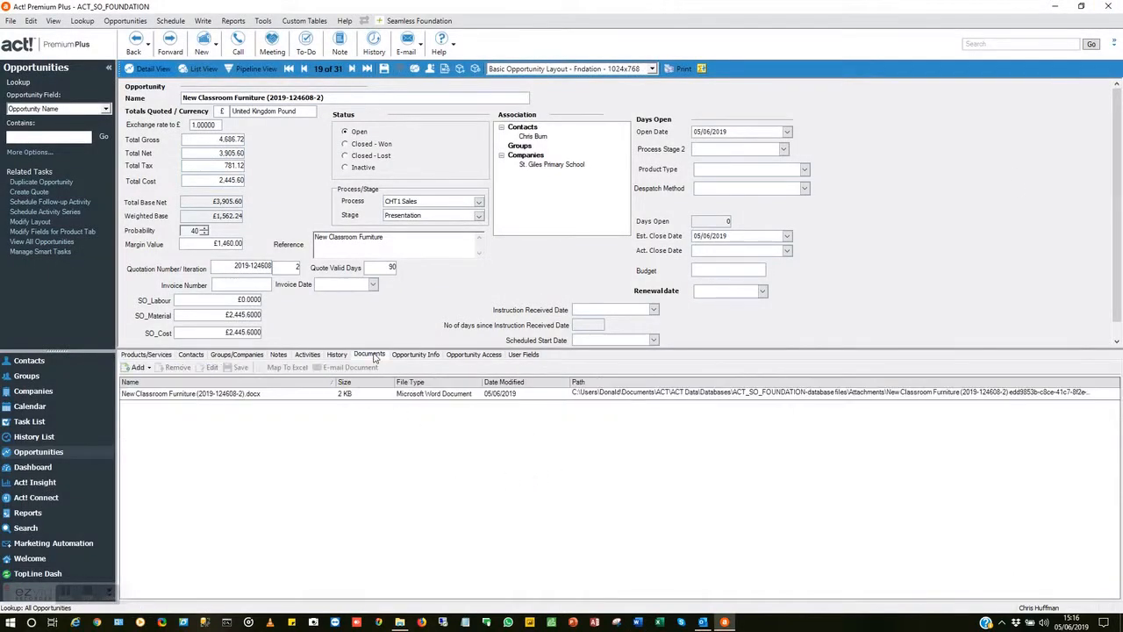
pyautogui.click(294, 395)
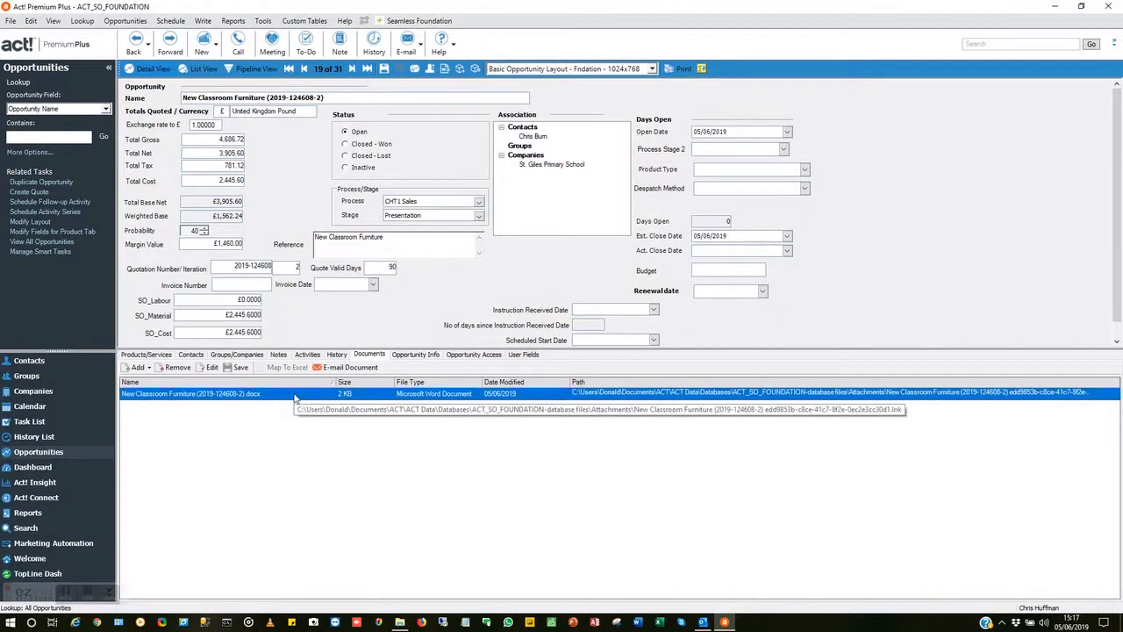
pyautogui.click(191, 354)
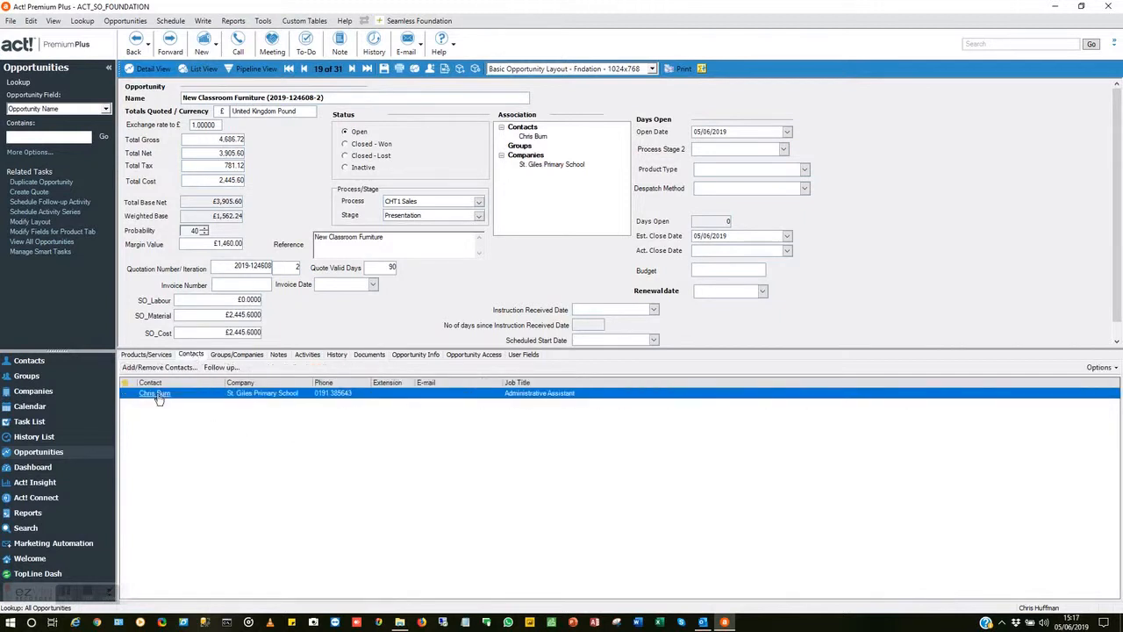
pyautogui.doubleClick(159, 396)
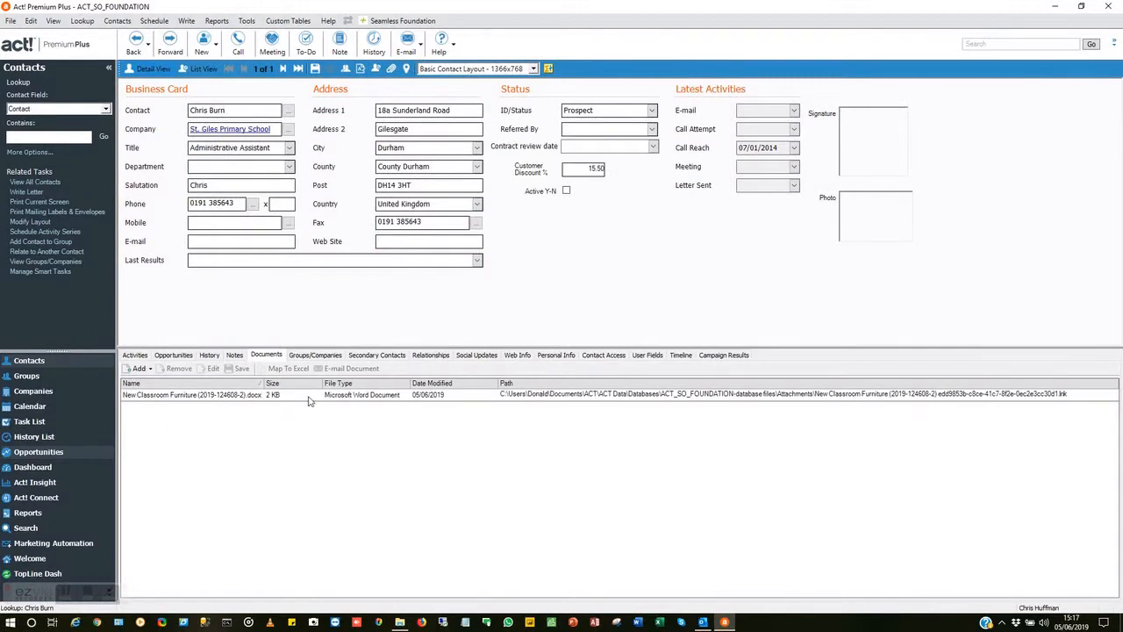
pyautogui.click(1069, 395)
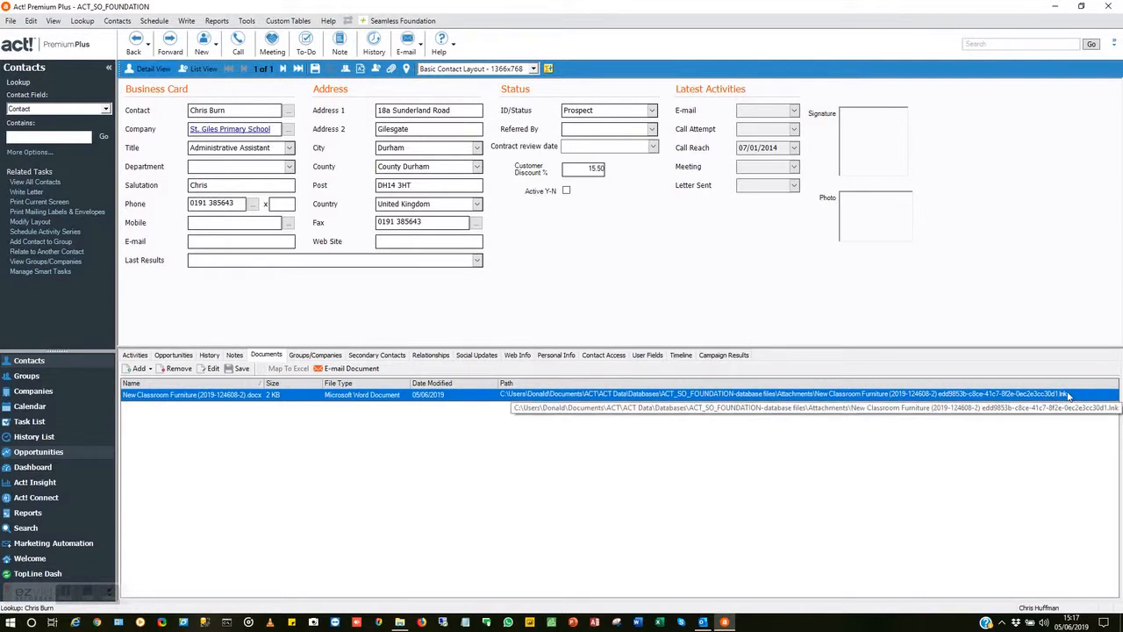
pyautogui.click(58, 453)
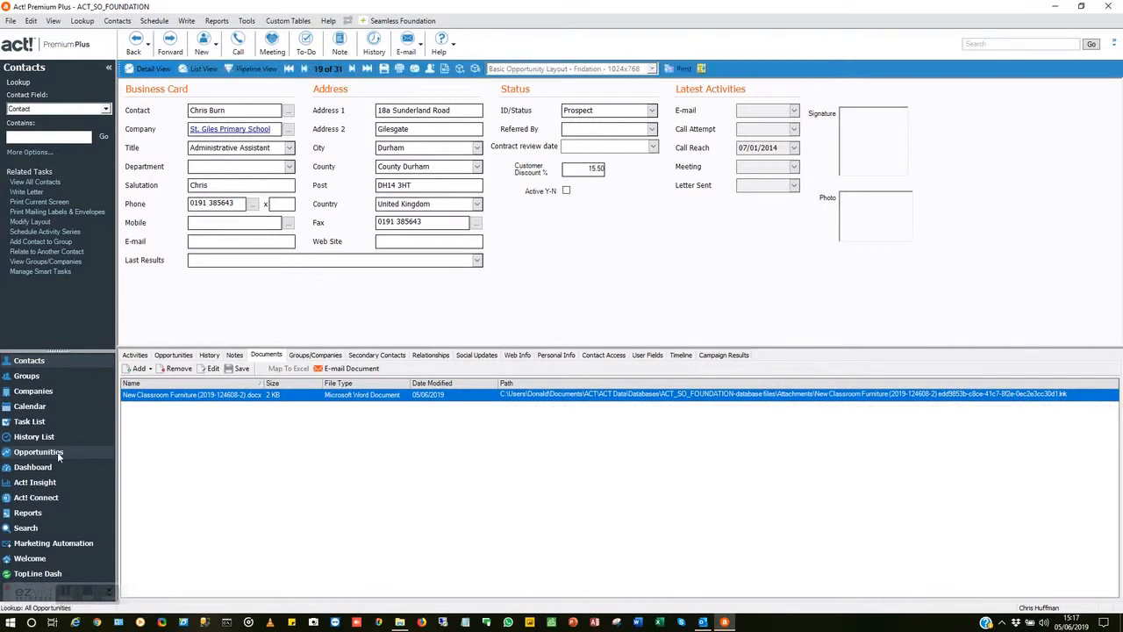